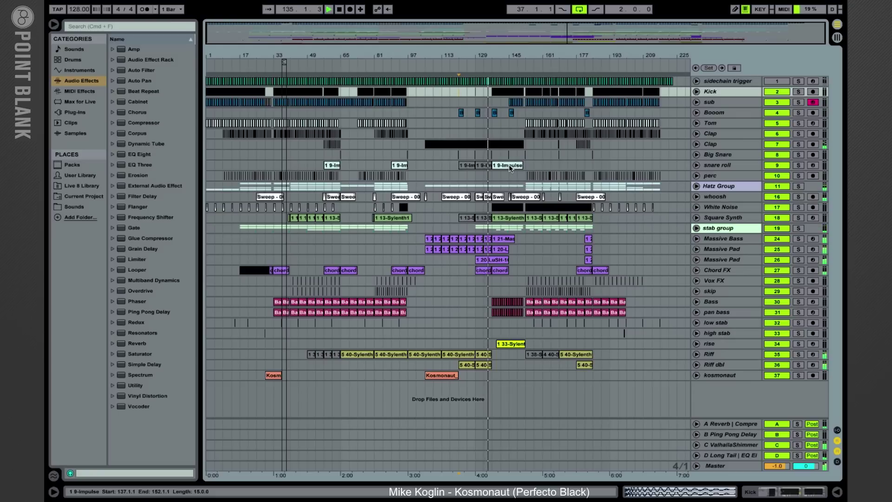
Zoom in and loop playback over bars 37–39
{"action": "key", "text": "space"}
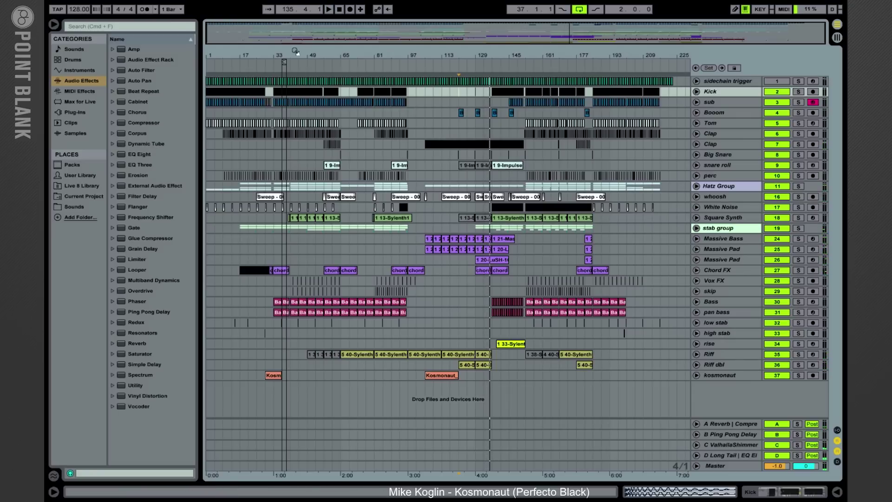
{"action": "left_click_drag", "start_coordinate": [296, 51], "coordinate": [473, 63]}
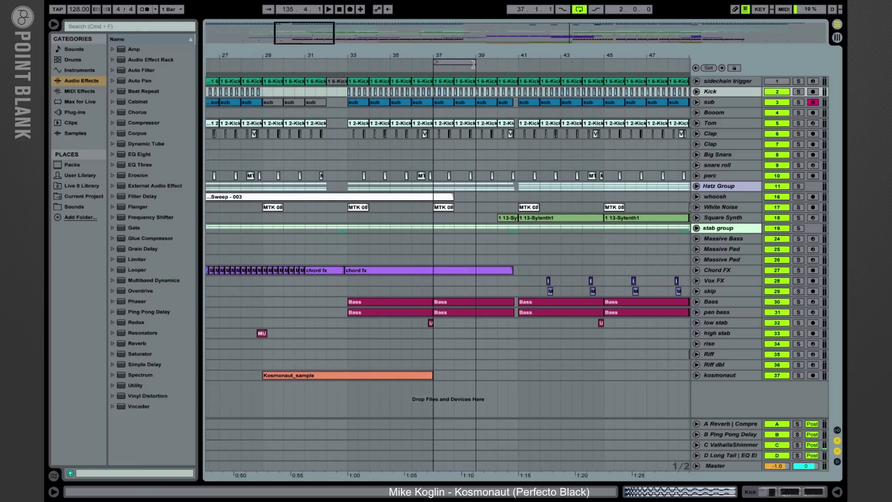
{"action": "left_click", "coordinate": [450, 60]}
{"action": "key", "text": "space"}
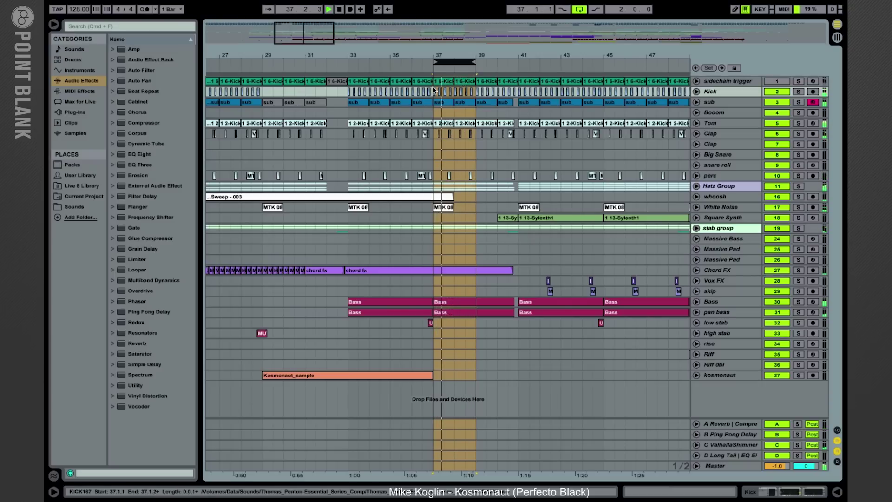
Select and solo the Kick track
{"action": "key", "text": "plus"}
{"action": "key", "text": "plus"}
{"action": "key", "text": "plus"}
{"action": "key", "text": "plus"}
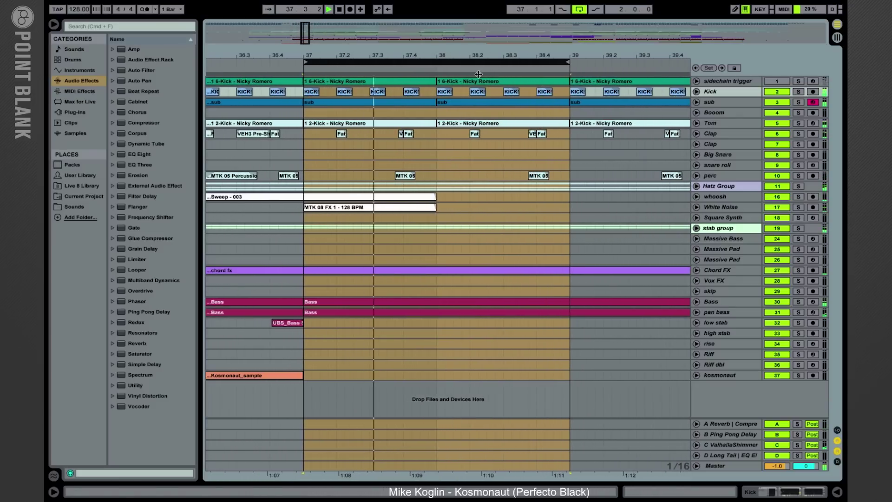
{"action": "left_click", "coordinate": [723, 95]}
{"action": "left_click", "coordinate": [799, 92]}
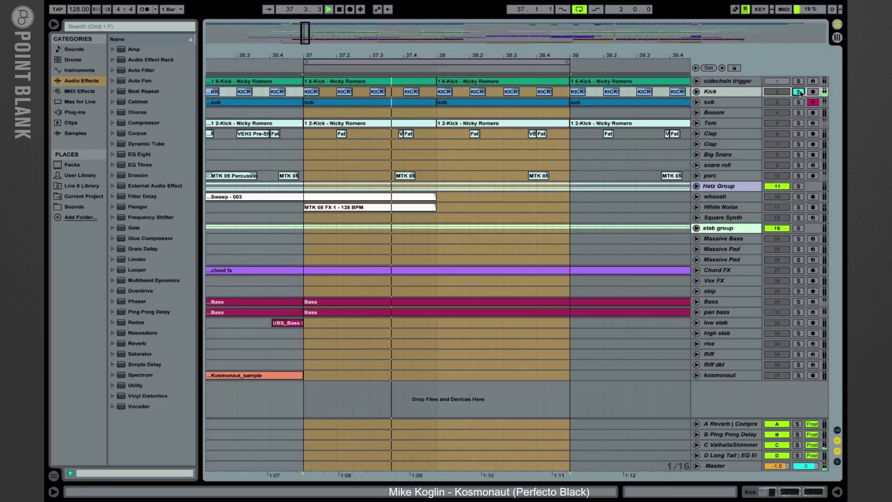
Show the Kick's Compressor and two EQ Eights, A/B the Compressor three times, leaving it on
{"action": "double_click", "coordinate": [713, 92]}
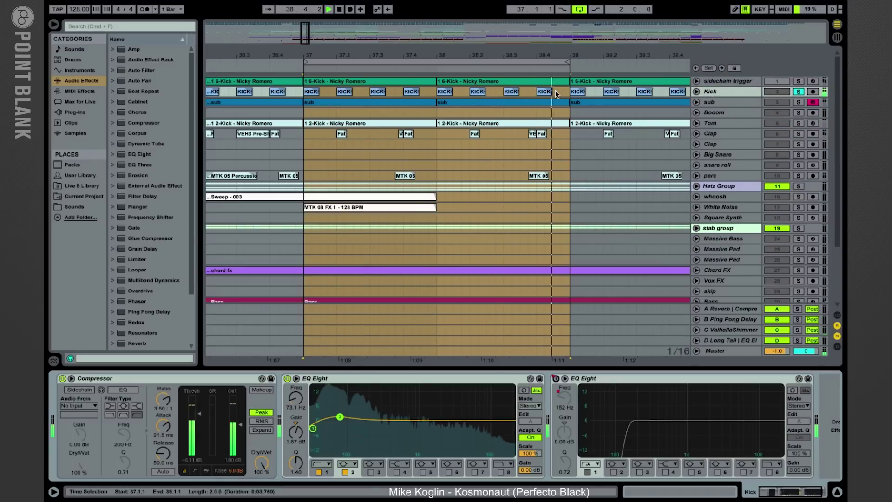
{"action": "left_click", "coordinate": [157, 379]}
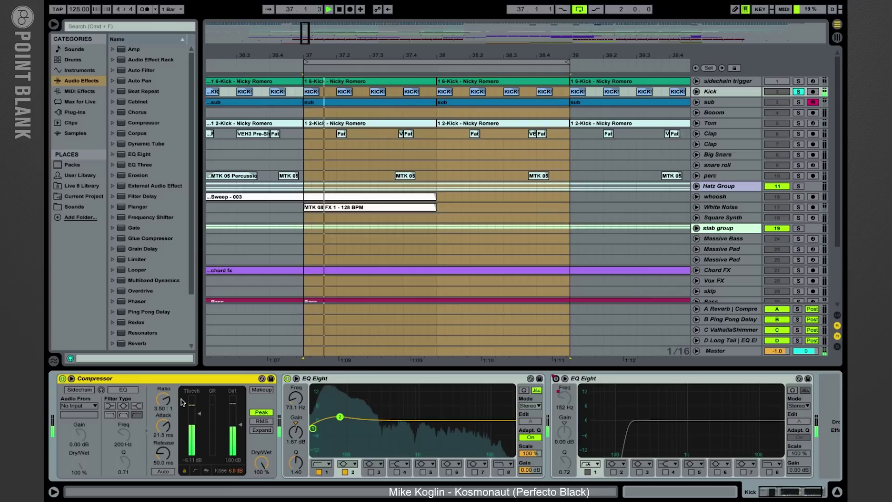
{"action": "left_click", "coordinate": [63, 379]}
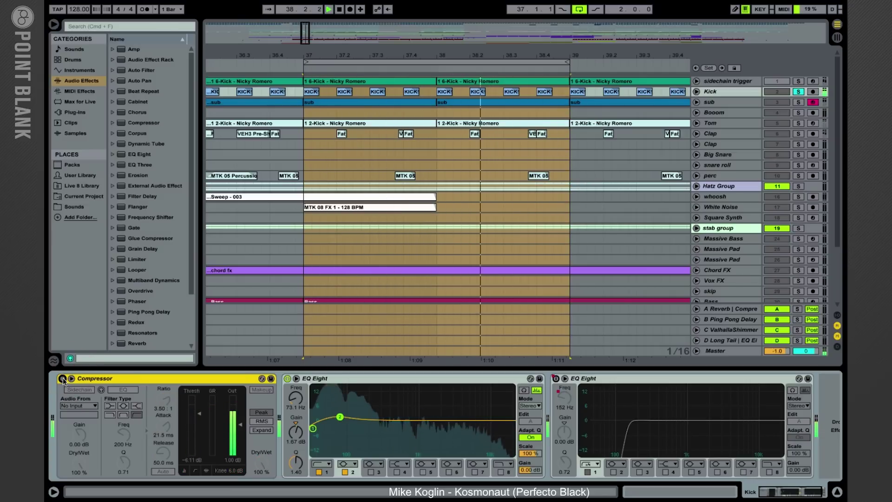
{"action": "left_click", "coordinate": [62, 379]}
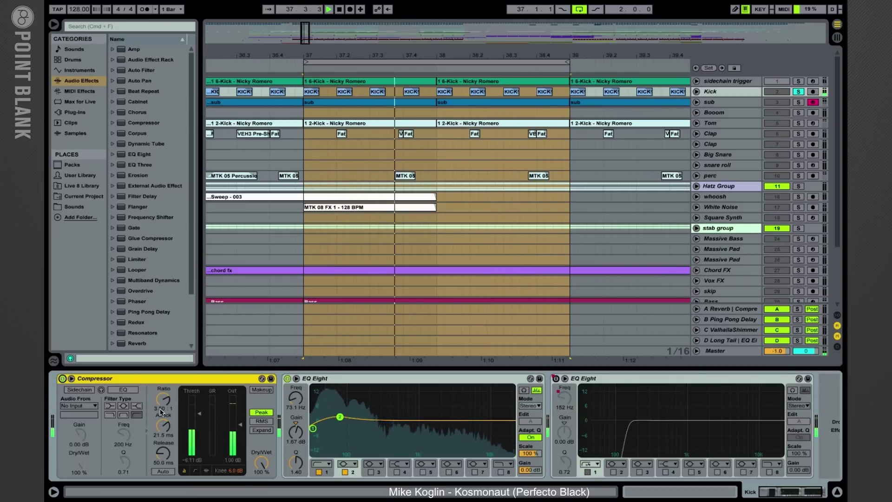
{"action": "left_click", "coordinate": [62, 379]}
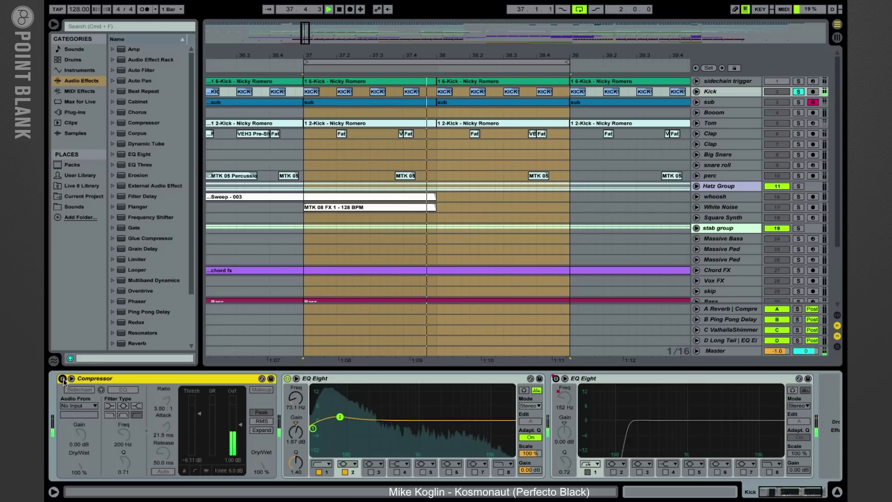
{"action": "left_click", "coordinate": [63, 379]}
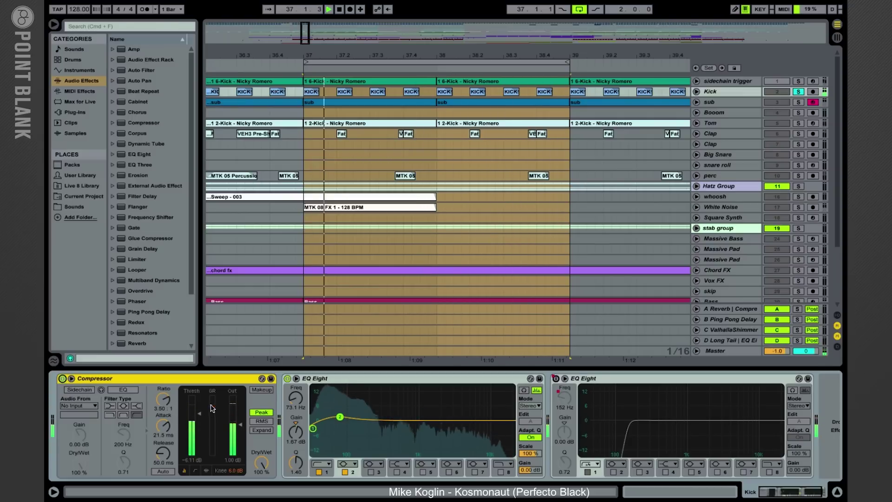
{"action": "left_click", "coordinate": [63, 379]}
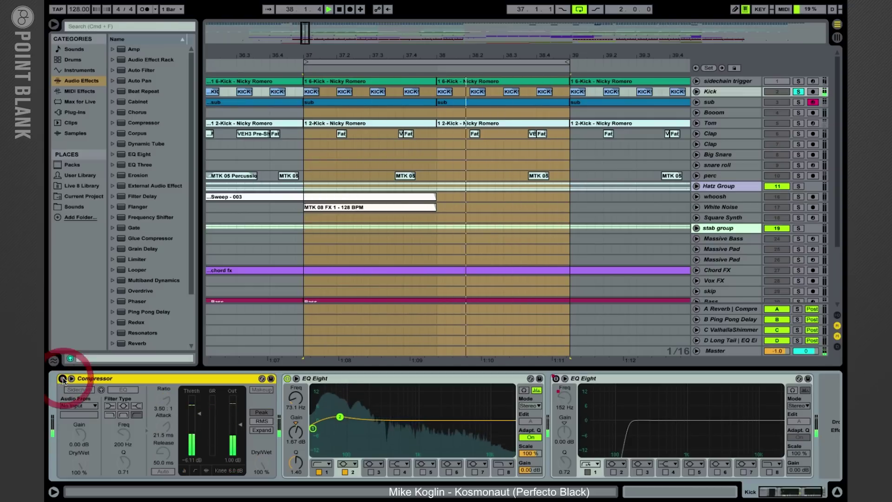
{"action": "left_click", "coordinate": [63, 378]}
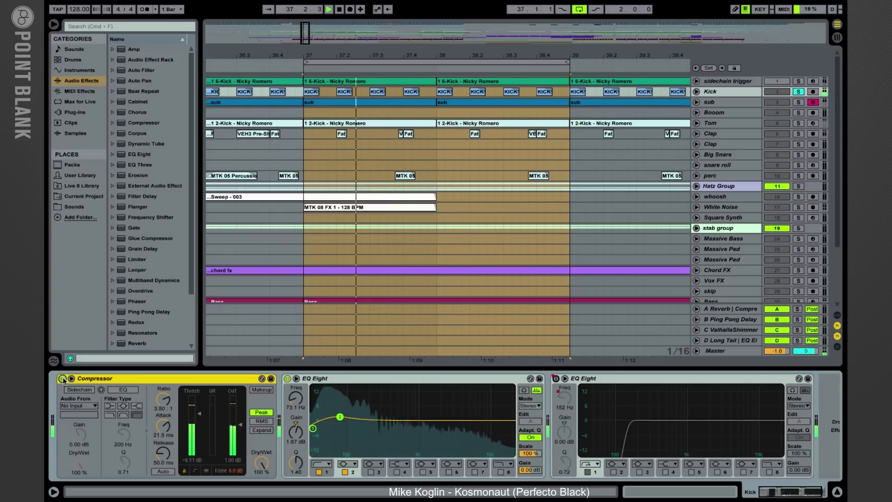
{"action": "left_click", "coordinate": [336, 381]}
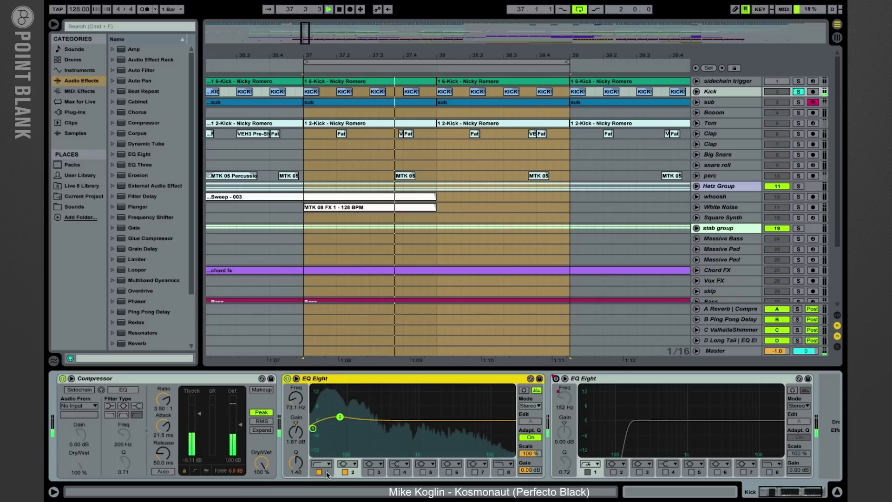
{"action": "left_click", "coordinate": [314, 429]}
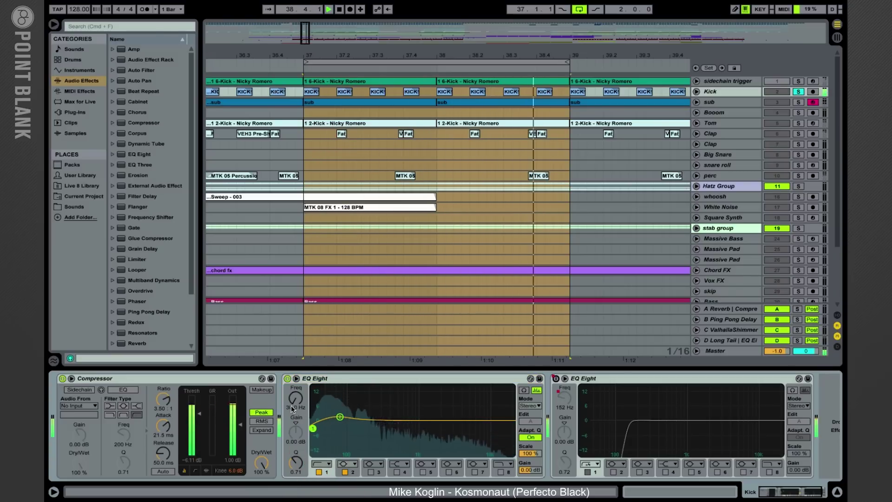
{"action": "left_click", "coordinate": [345, 472]}
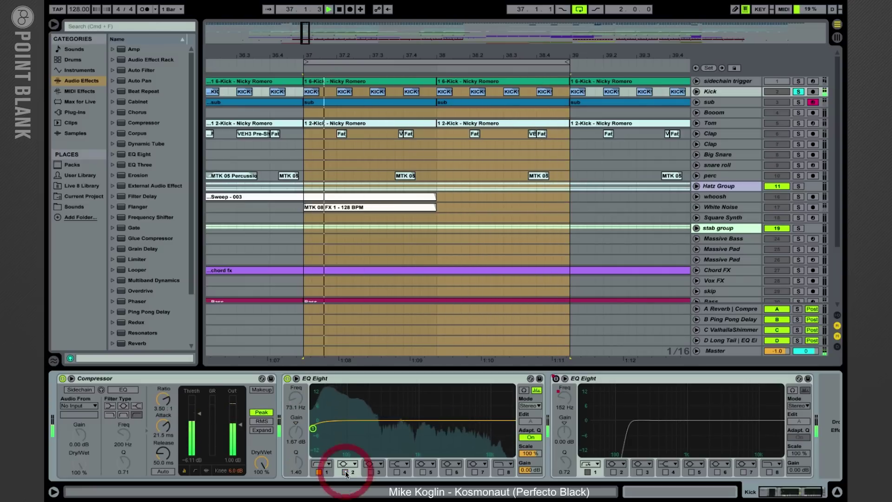
{"action": "left_click", "coordinate": [287, 379]}
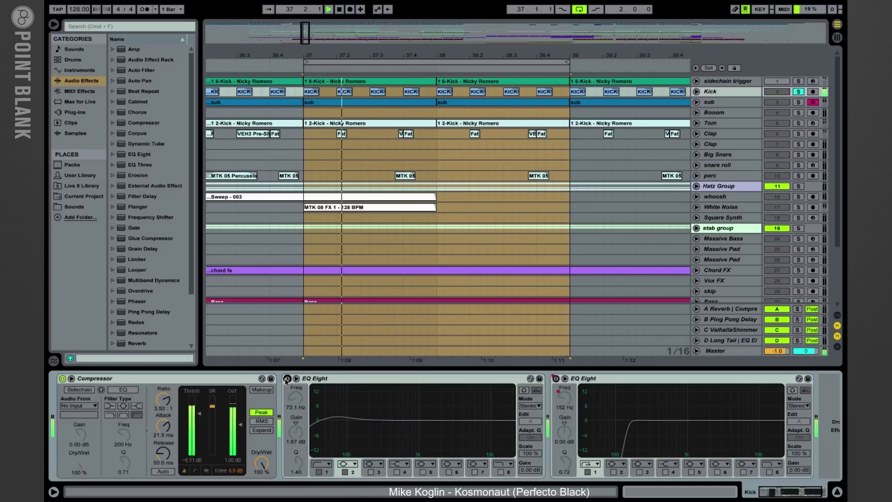
{"action": "left_click", "coordinate": [287, 379]}
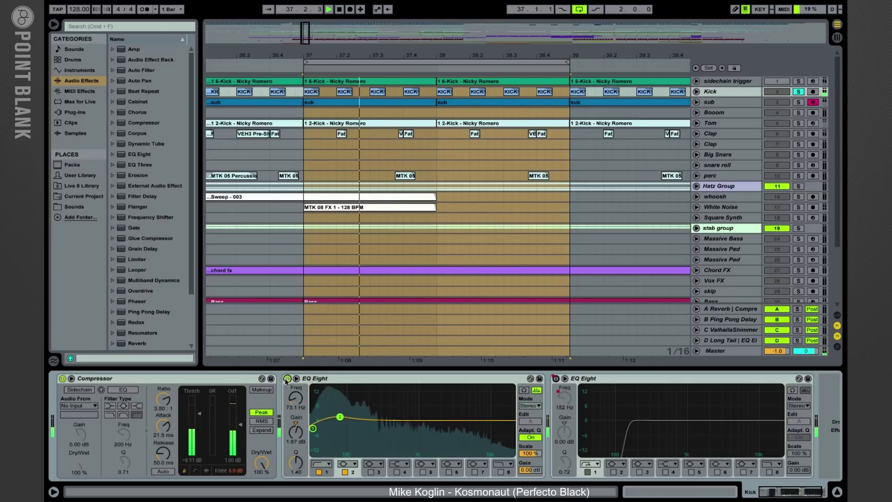
{"action": "left_click", "coordinate": [606, 378]}
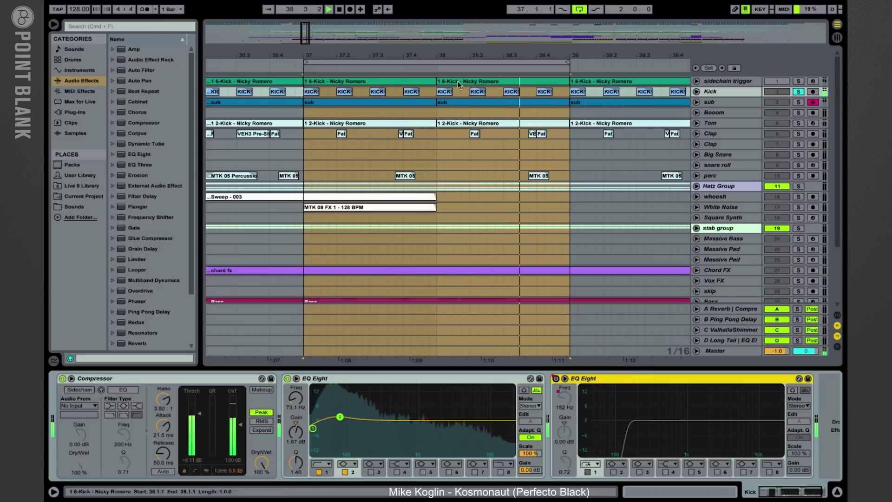
Jump back to around bar 10, unsolo the Kick, and stop playback
{"action": "key", "text": "minus"}
{"action": "key", "text": "minus"}
{"action": "key", "text": "minus"}
{"action": "key", "text": "minus"}
{"action": "key", "text": "minus"}
{"action": "key", "text": "minus"}
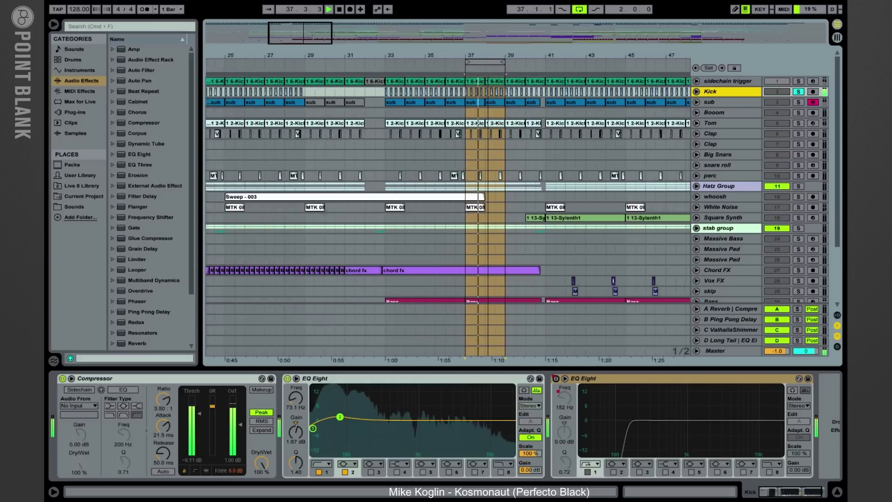
{"action": "key", "text": "plus"}
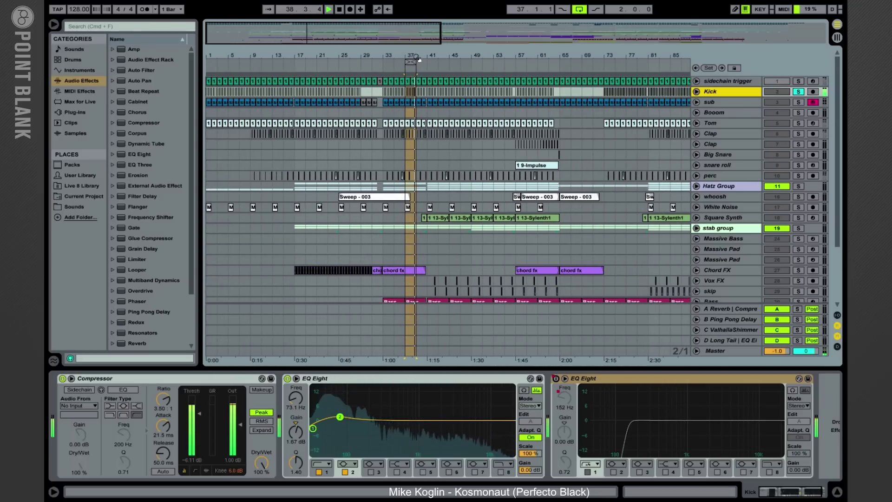
{"action": "left_click", "coordinate": [258, 66]}
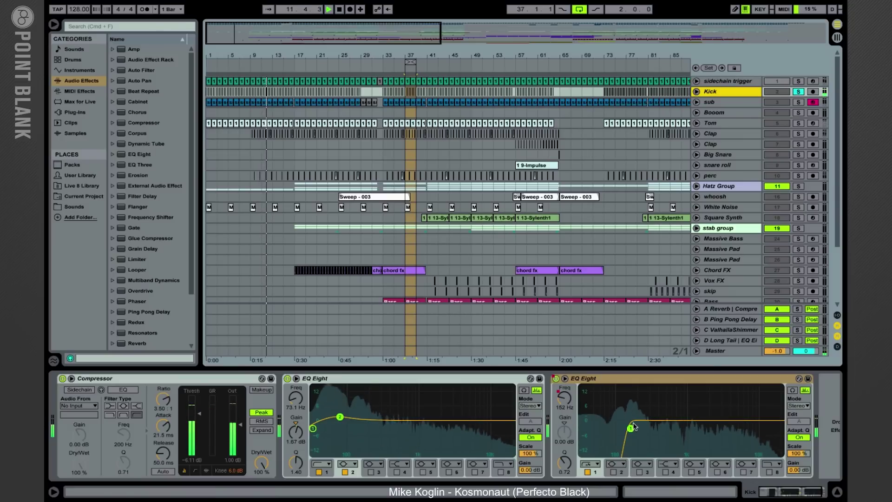
{"action": "left_click", "coordinate": [799, 92]}
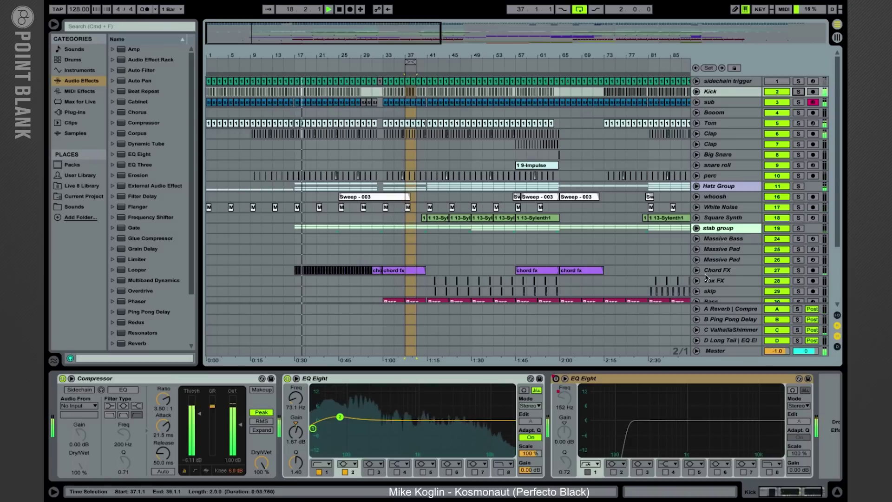
{"action": "key", "text": "space"}
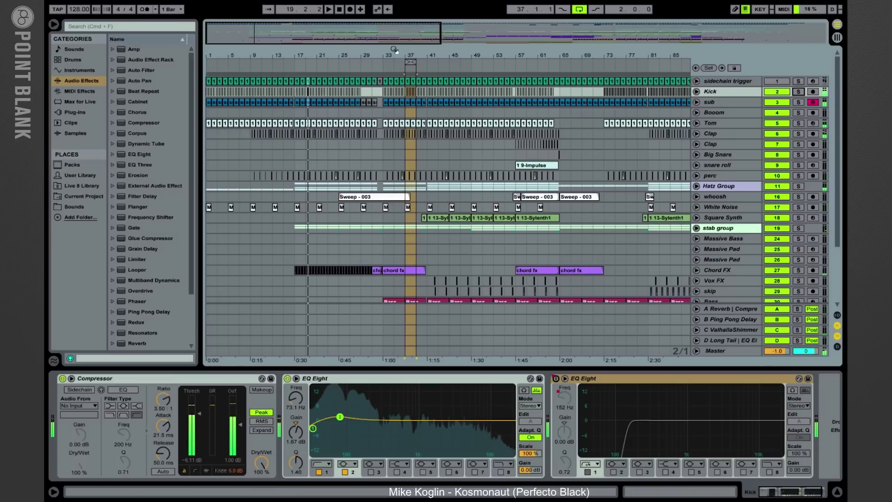
Loop bars 37–39 with only the sub track soloed and its device chain showing
{"action": "mouse_move", "coordinate": [409, 54]}
{"action": "left_mouse_down"}
{"action": "mouse_move", "coordinate": [410, 65]}
{"action": "mouse_move", "coordinate": [411, 55]}
{"action": "left_mouse_up"}
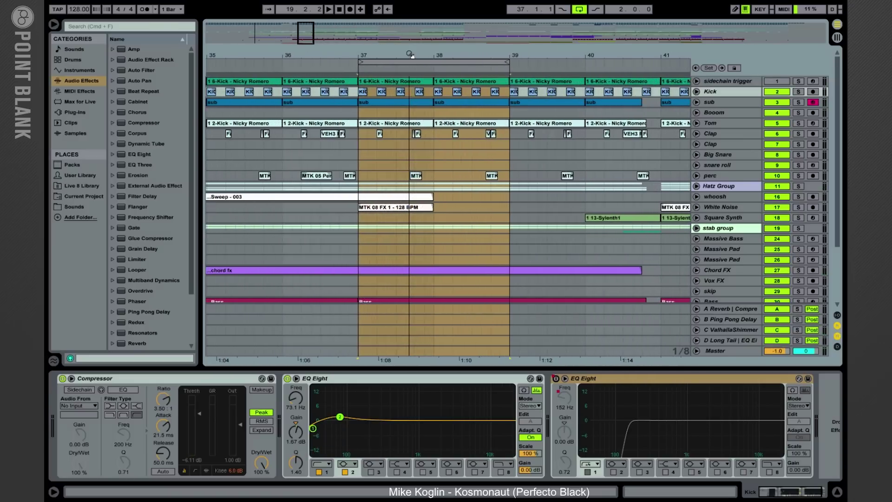
{"action": "left_click", "coordinate": [797, 92]}
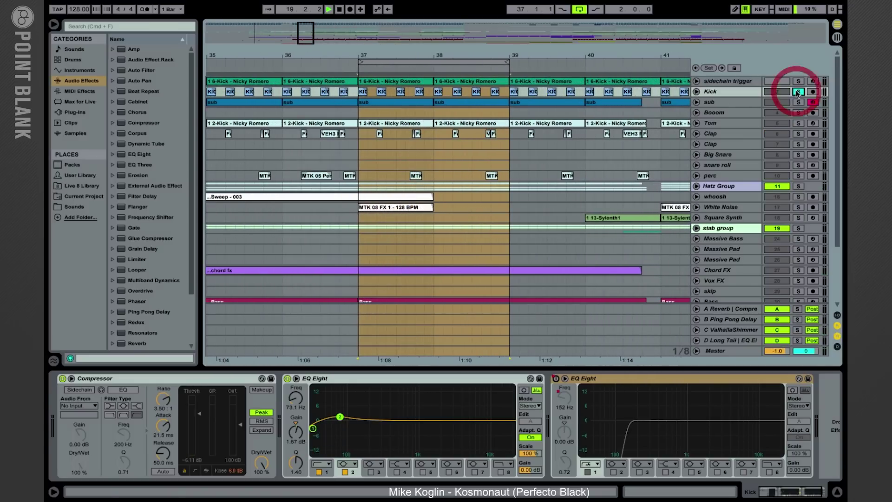
{"action": "key", "text": "space"}
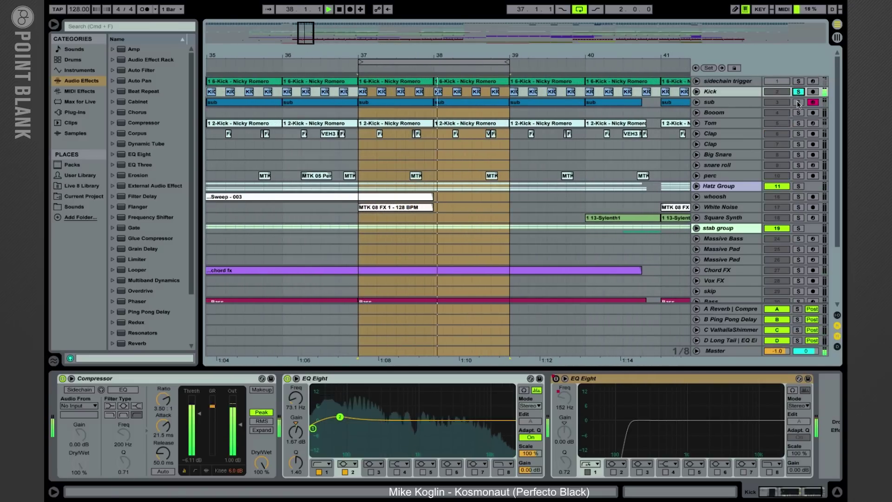
{"action": "left_click", "coordinate": [797, 101]}
{"action": "left_click", "coordinate": [717, 101]}
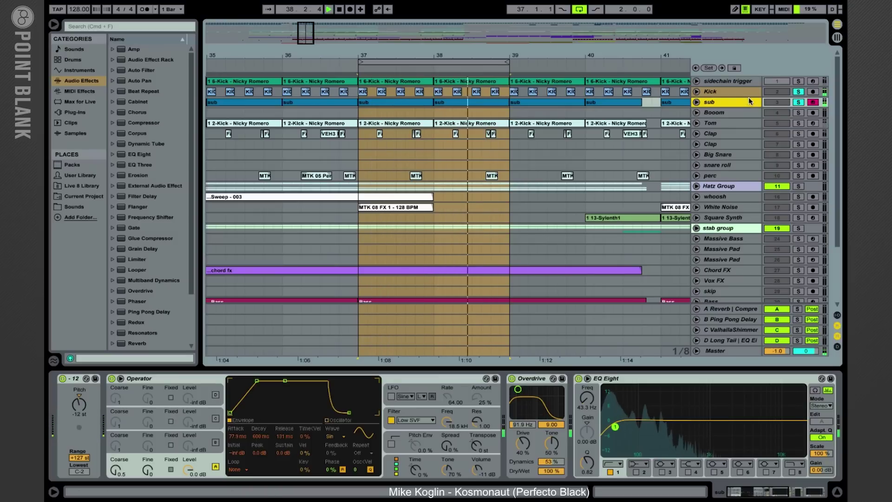
{"action": "left_click", "coordinate": [732, 93]}
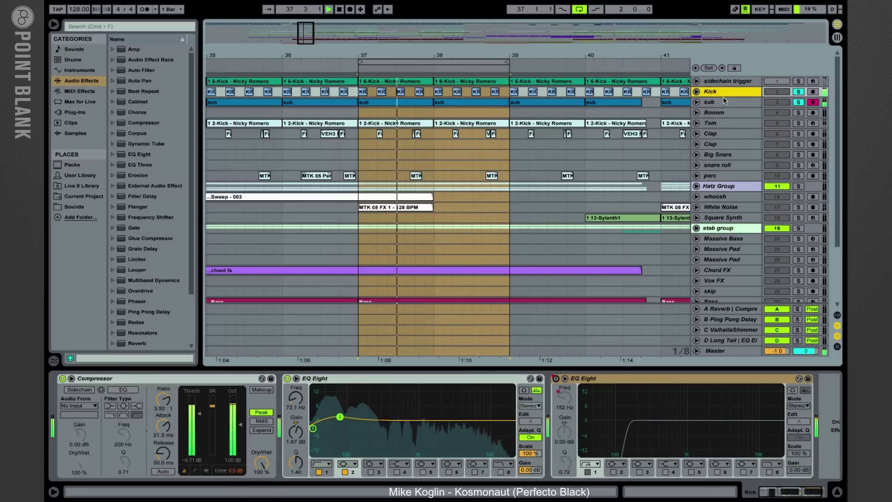
{"action": "left_click", "coordinate": [719, 101]}
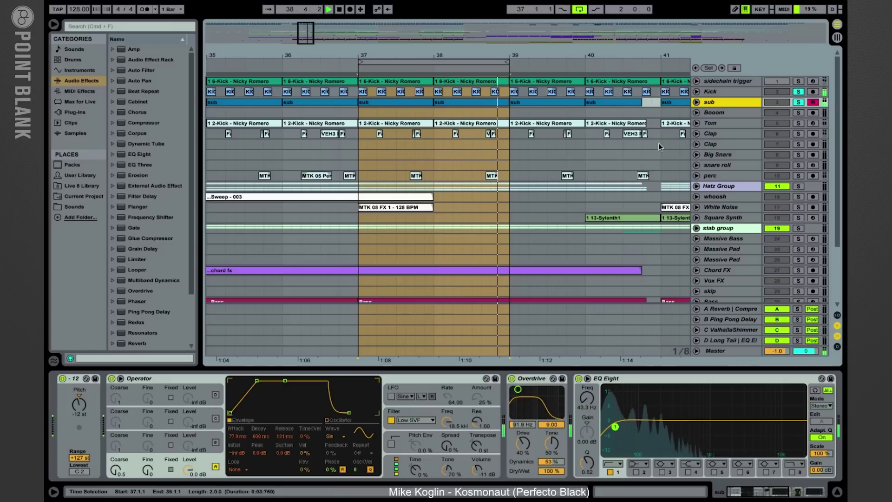
{"action": "left_click", "coordinate": [799, 102]}
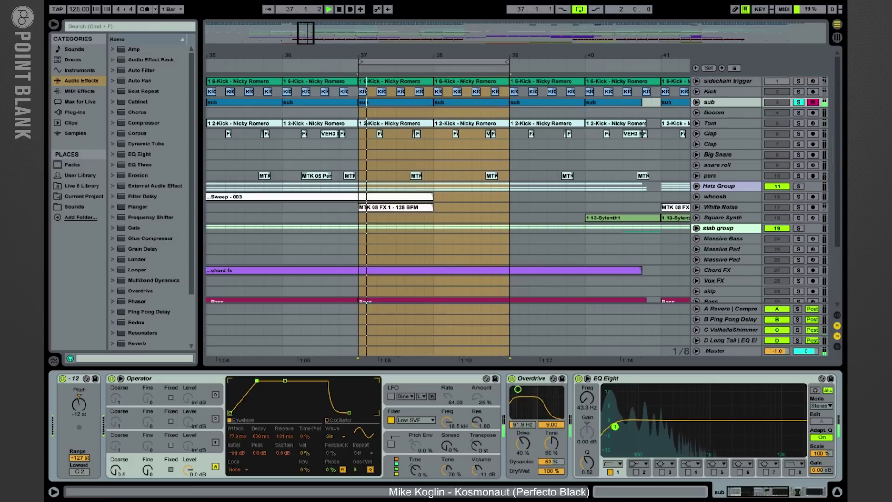
Set the sub's Operator envelope to 77.9 ms attack and 70.2 ms release, with Kick soloed
{"action": "left_click_drag", "start_coordinate": [257, 384], "coordinate": [230, 380]}
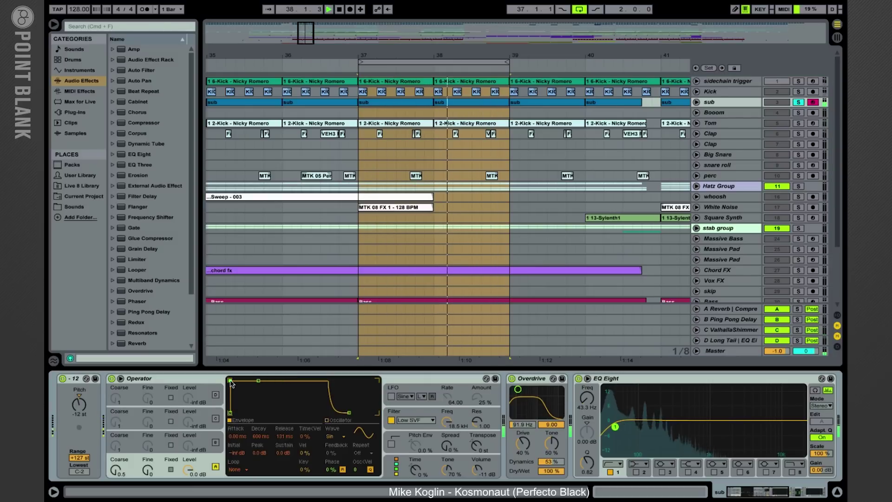
{"action": "left_click_drag", "start_coordinate": [231, 382], "coordinate": [256, 381]}
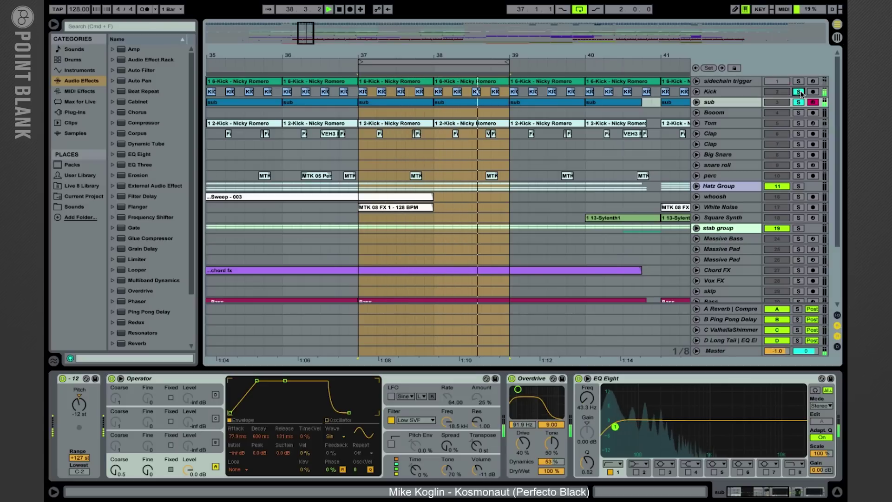
{"action": "left_click", "coordinate": [799, 92]}
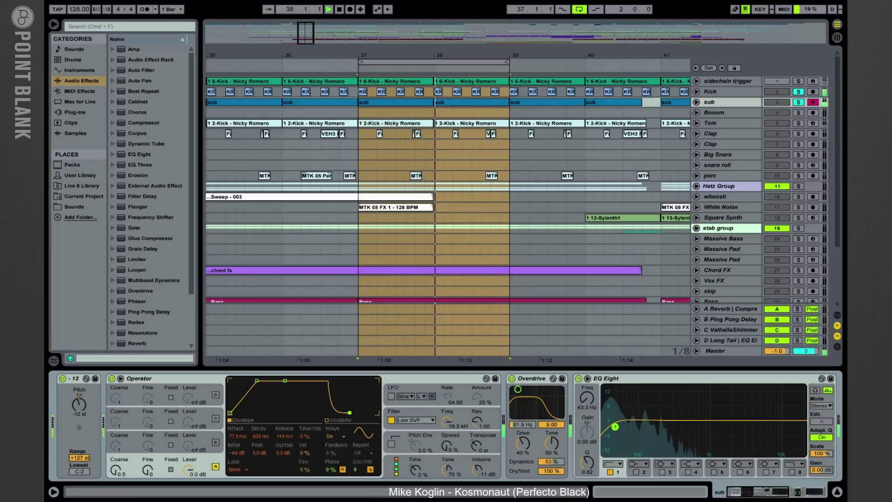
{"action": "mouse_move", "coordinate": [349, 413]}
{"action": "left_mouse_down"}
{"action": "mouse_move", "coordinate": [330, 412]}
{"action": "mouse_move", "coordinate": [346, 413]}
{"action": "left_mouse_up"}
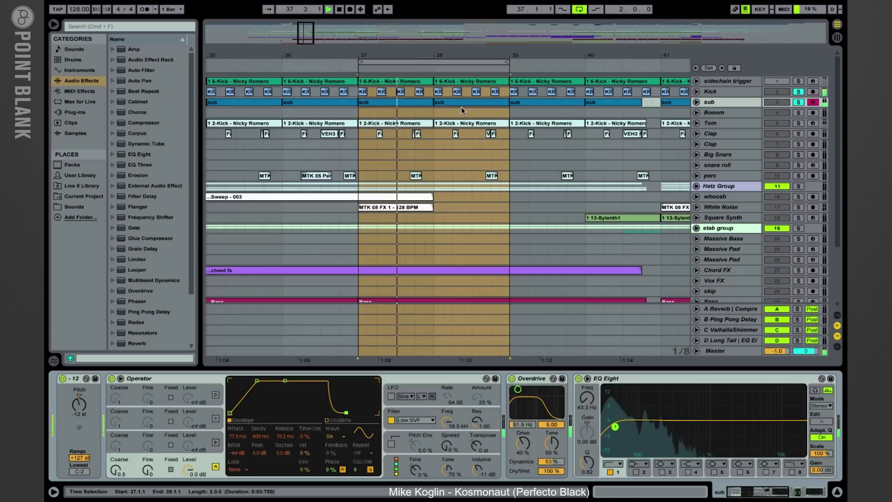
View the sub clip's four E2 notes, stop playback, and return to the sub's device chain
{"action": "double_click", "coordinate": [407, 106]}
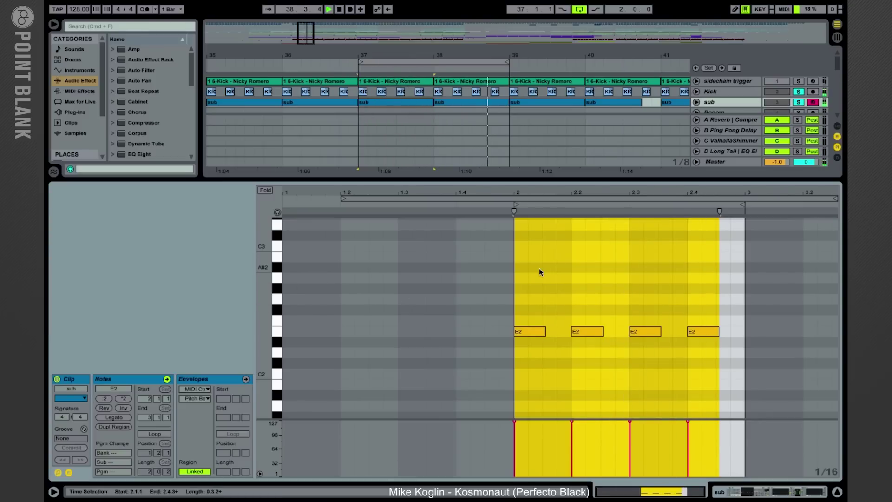
{"action": "key", "text": "space"}
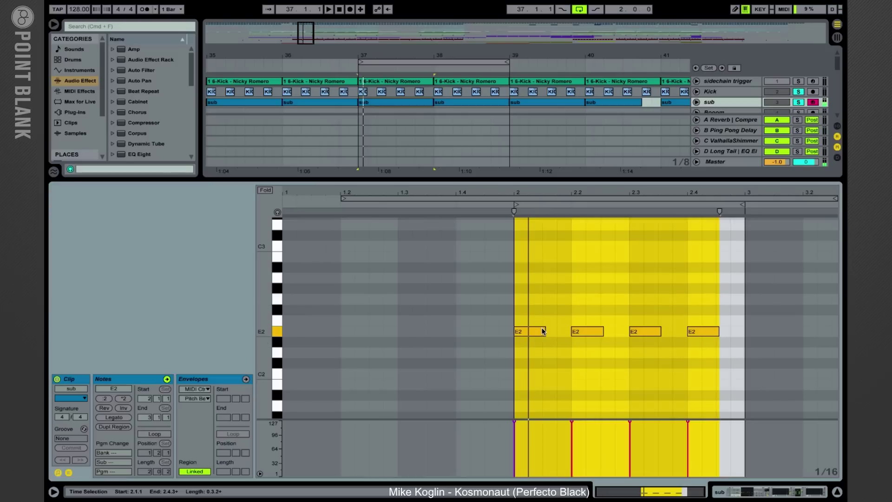
{"action": "left_click", "coordinate": [716, 102]}
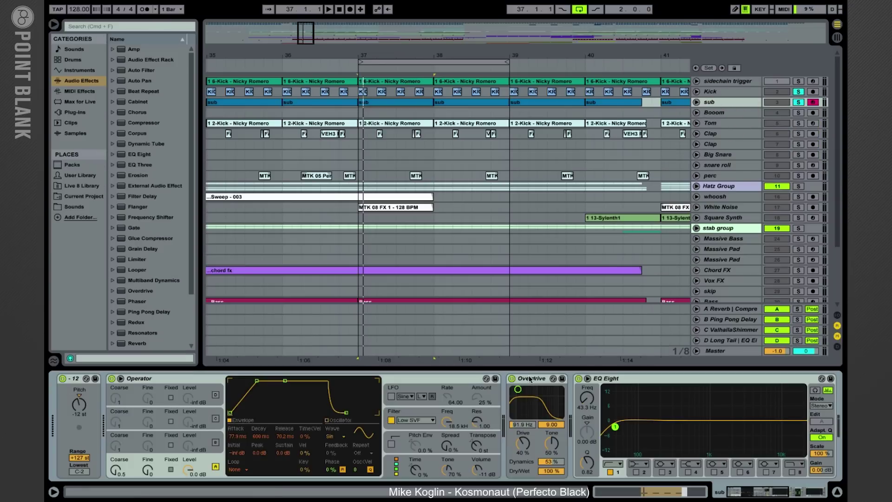
Play the loop and compare the sub's Overdrive bypassed and on, leaving it enabled
{"action": "key", "text": "space"}
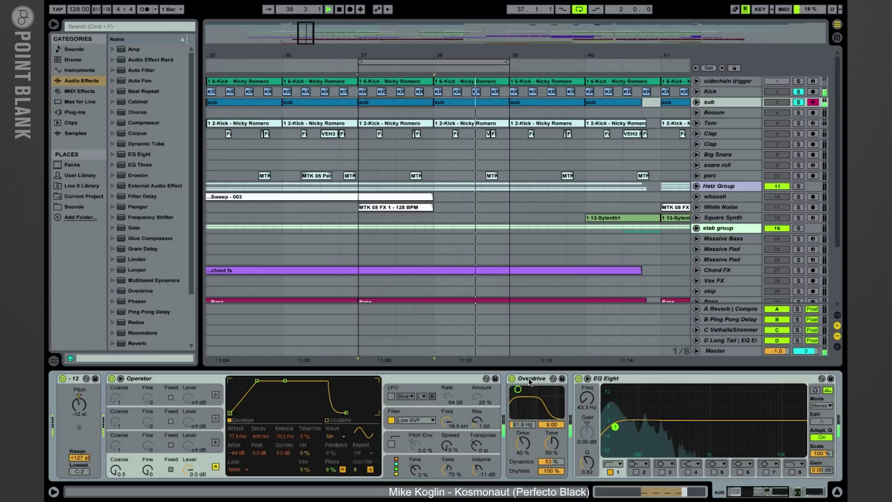
{"action": "left_click", "coordinate": [511, 379]}
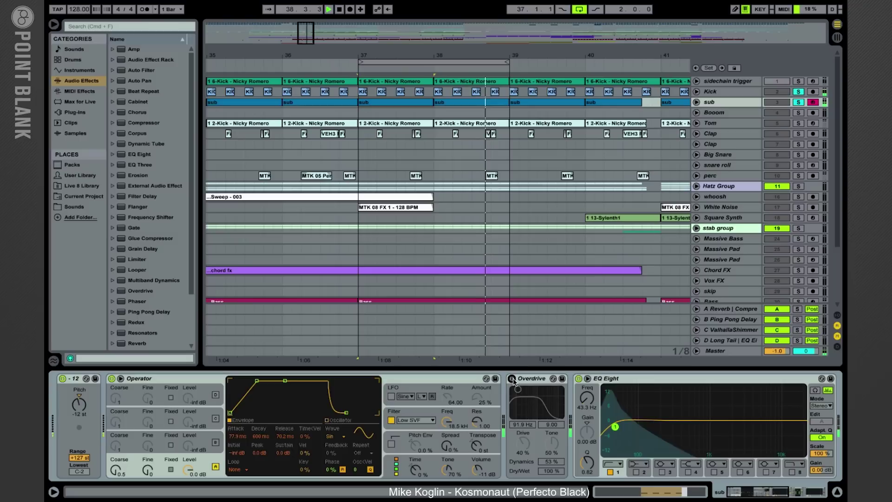
{"action": "left_click", "coordinate": [512, 379]}
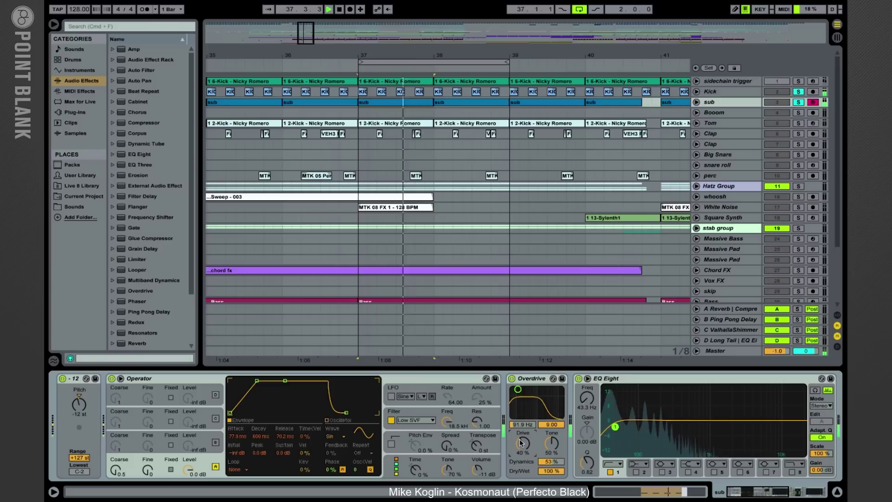
Bring the sub's Compressor and second EQ Eight into view, then unsolo Kick and sub
{"action": "scroll", "coordinate": [580, 415], "scroll_direction": "right", "scroll_amount": 5}
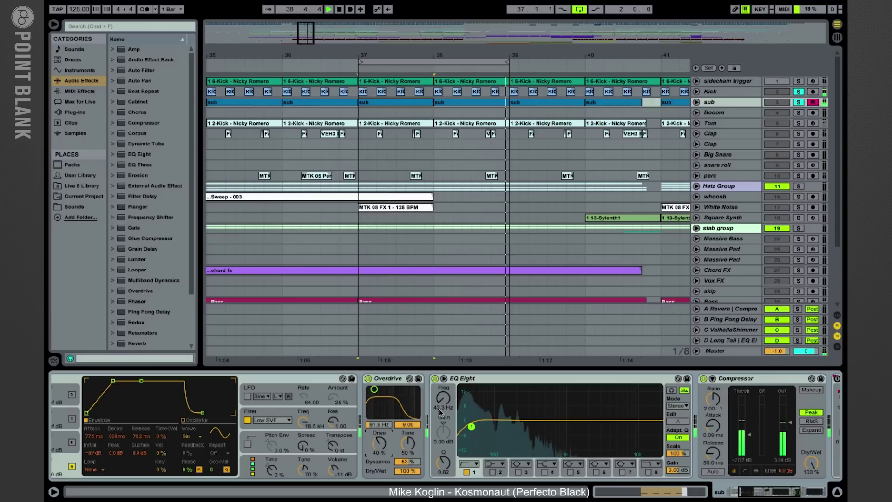
{"action": "scroll", "coordinate": [477, 413], "scroll_direction": "right", "scroll_amount": 5}
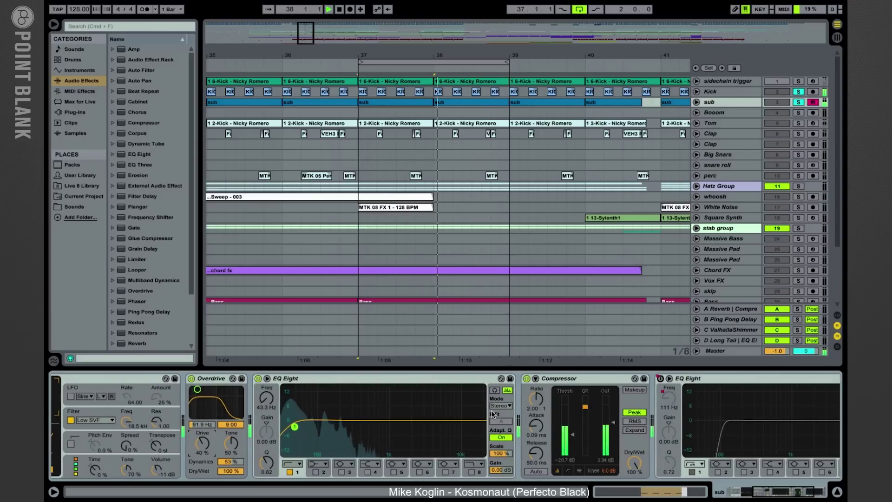
{"action": "left_click", "coordinate": [497, 409]}
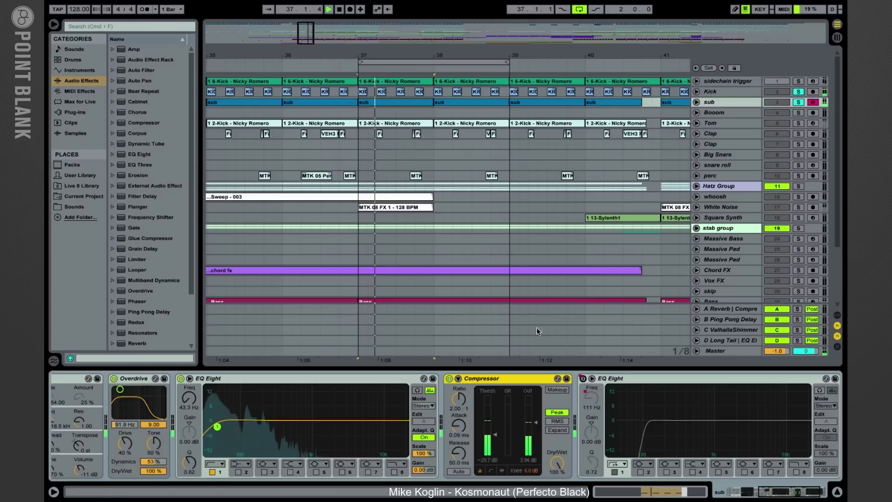
{"action": "left_click", "coordinate": [799, 92]}
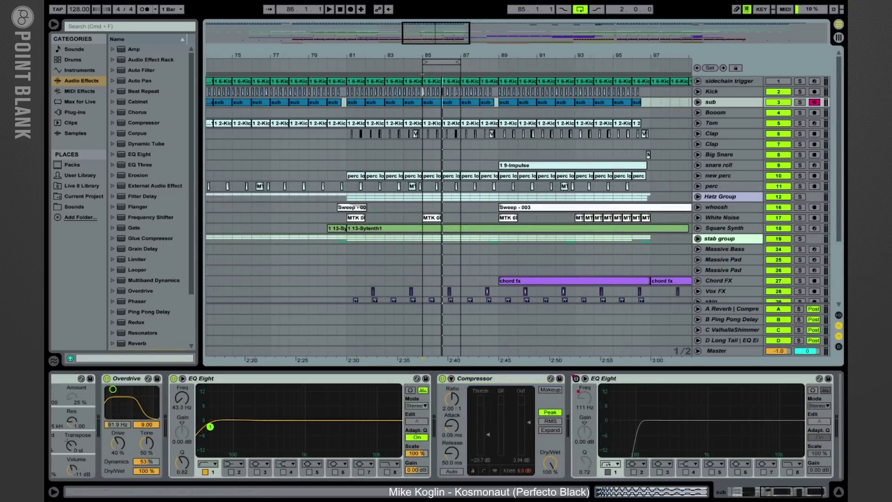
Zoom into bars 83–89 and start playback around bar 85
{"action": "left_click_drag", "start_coordinate": [462, 49], "coordinate": [461, 54]}
{"action": "key", "text": "space"}
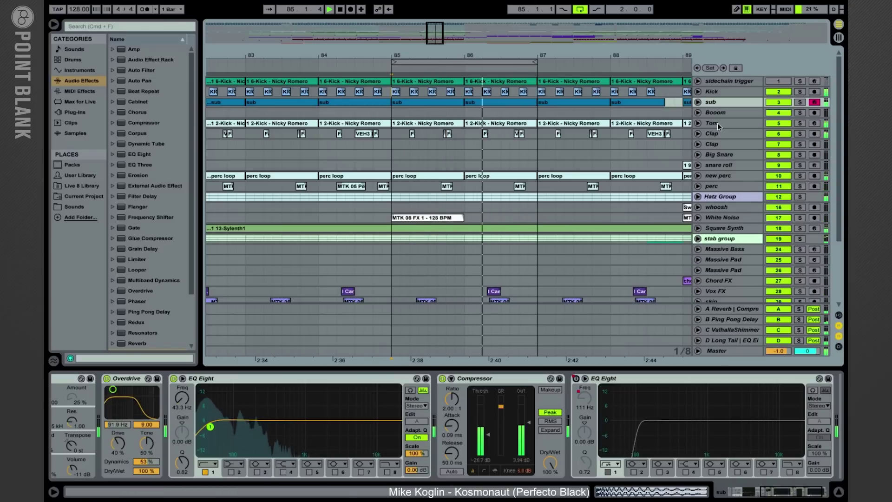
Solo Tom and leave its Kick synth's middle pitch node at E2 / 82Hz
{"action": "left_click", "coordinate": [734, 125]}
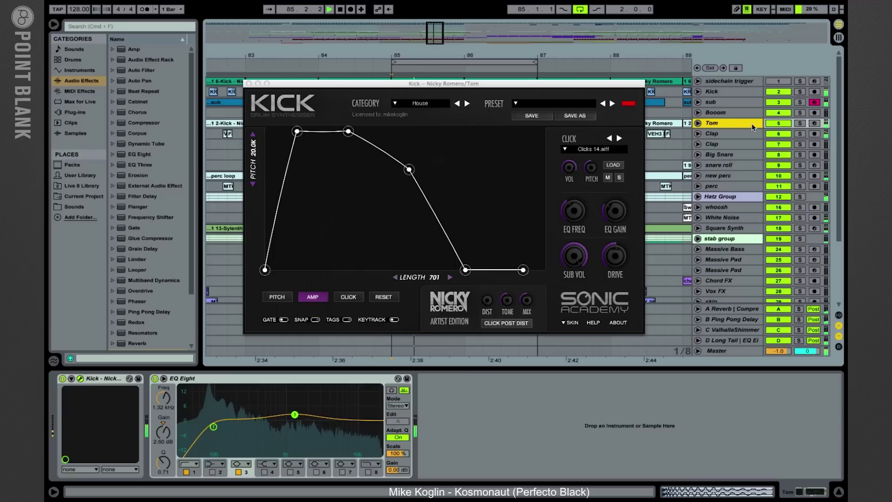
{"action": "left_click", "coordinate": [799, 124]}
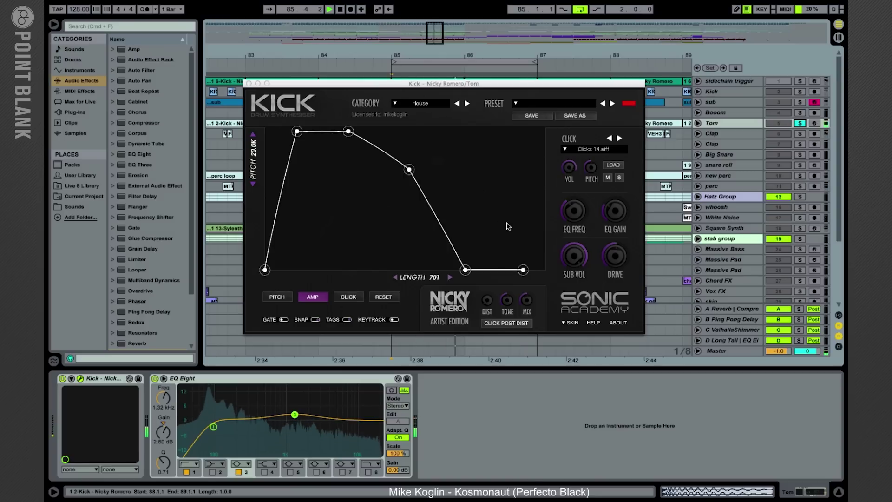
{"action": "left_click", "coordinate": [277, 297]}
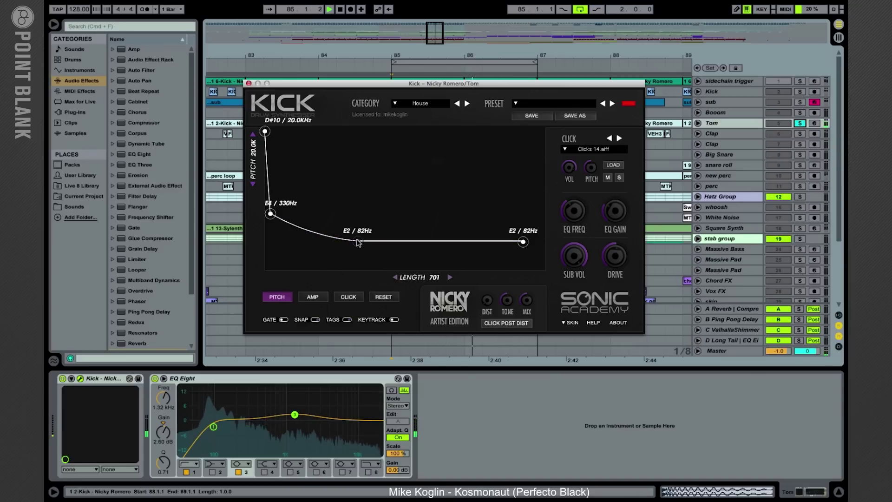
{"action": "mouse_move", "coordinate": [358, 243]}
{"action": "left_mouse_down"}
{"action": "mouse_move", "coordinate": [409, 251]}
{"action": "mouse_move", "coordinate": [358, 256]}
{"action": "left_mouse_up"}
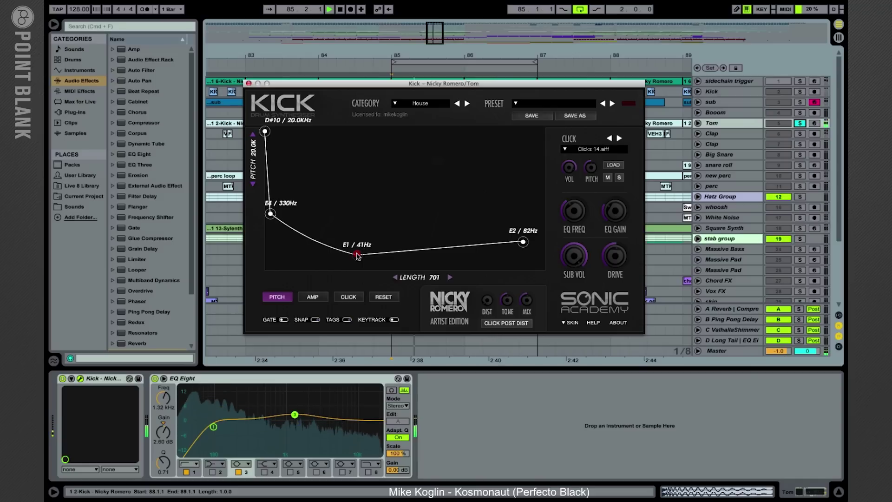
{"action": "left_click_drag", "start_coordinate": [358, 255], "coordinate": [359, 243]}
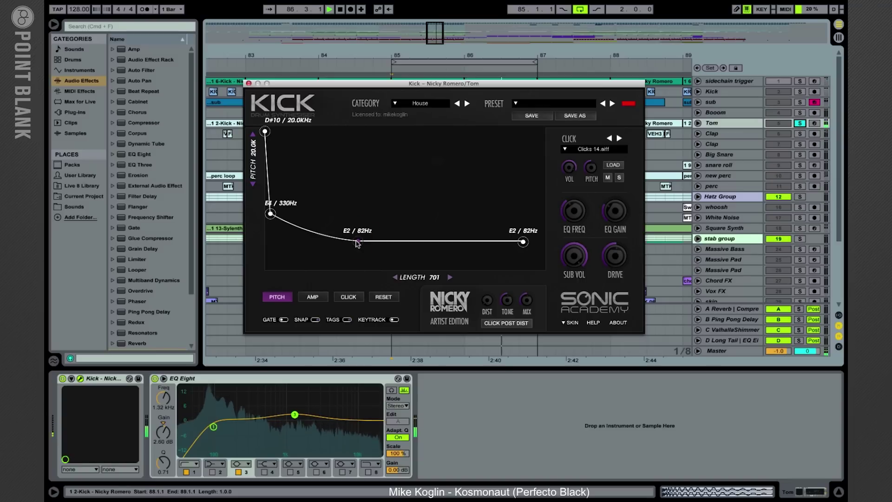
Toggle the Kick track's solo and close the Kick synth window
{"action": "left_click", "coordinate": [267, 385]}
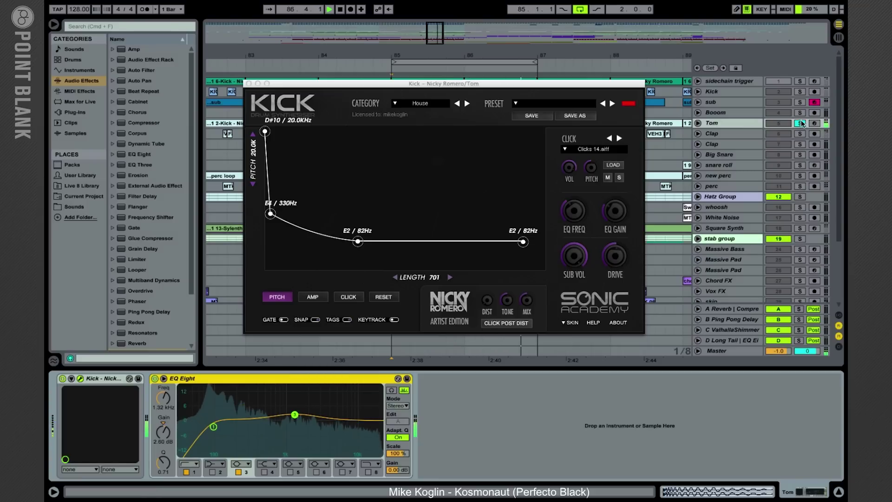
{"action": "left_click", "coordinate": [800, 92]}
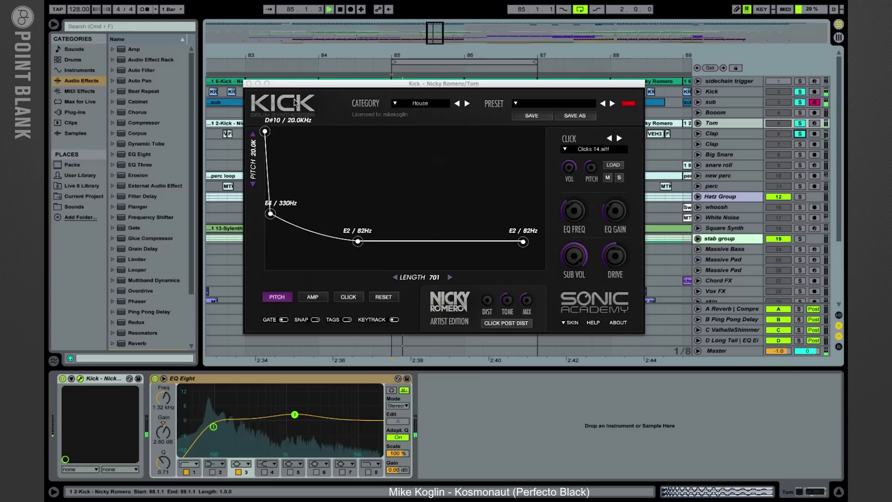
{"action": "left_click", "coordinate": [249, 84]}
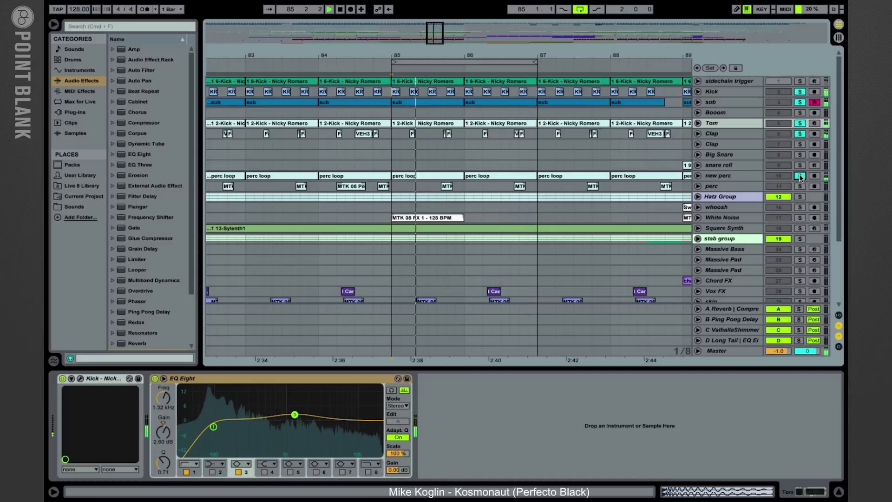
Solo the Hatz Group and unfold it to reveal Ride, O HH and CL HH
{"action": "left_click", "coordinate": [800, 197]}
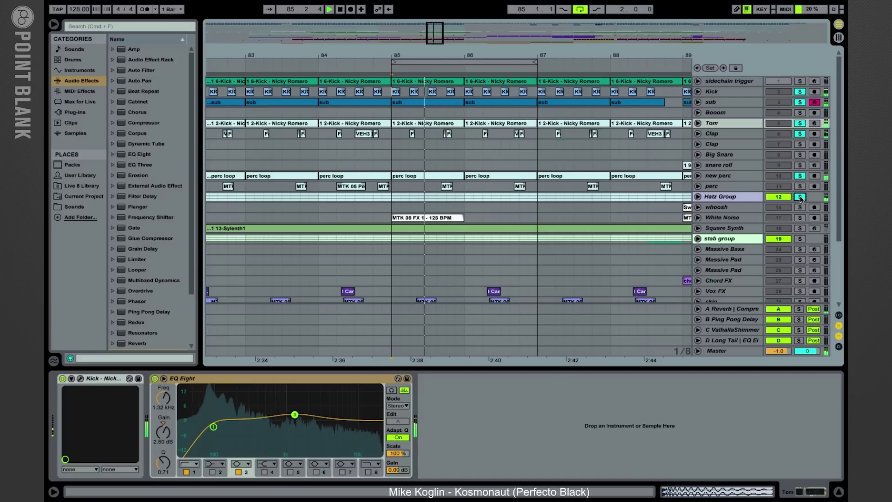
{"action": "left_click", "coordinate": [747, 199]}
{"action": "left_click", "coordinate": [698, 196]}
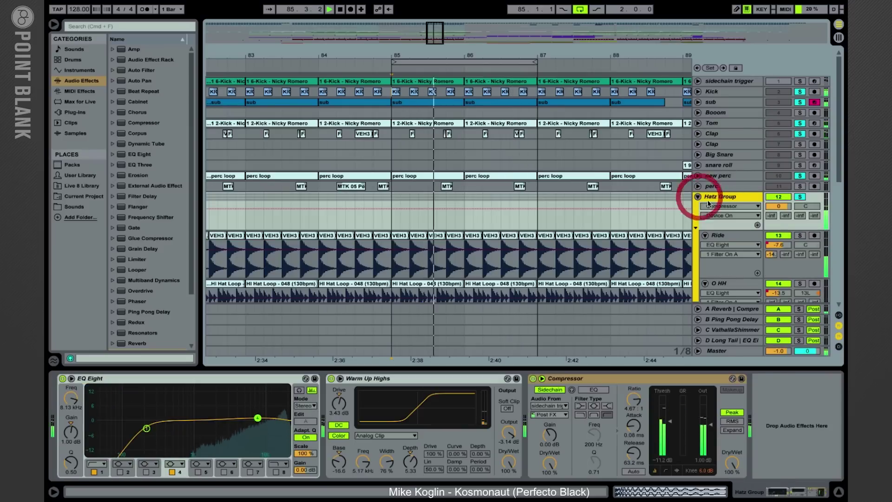
{"action": "left_click", "coordinate": [801, 197]}
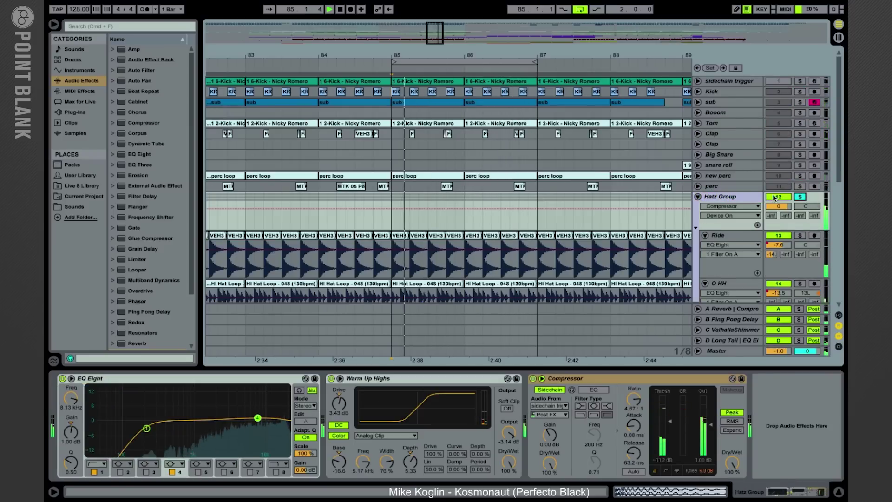
Solo the Ride track, showing its EQ Eight high-pass at 1.12 kHz
{"action": "scroll", "coordinate": [661, 208], "scroll_direction": "down", "scroll_amount": 3}
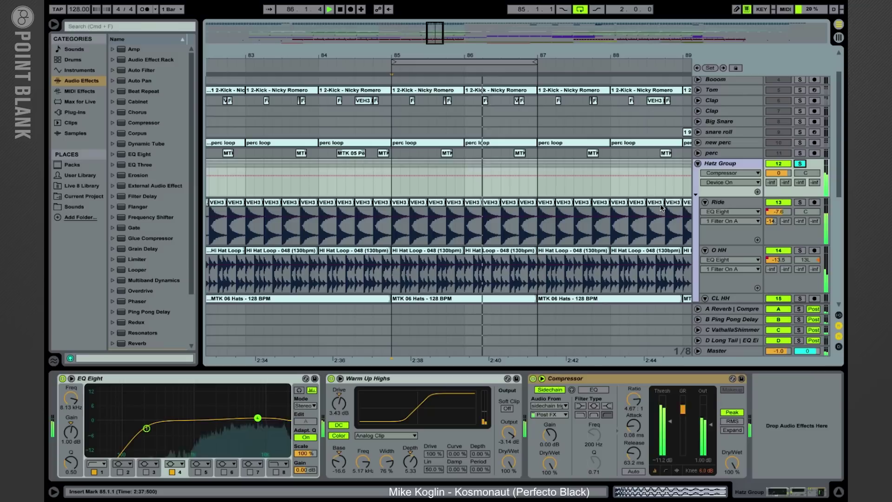
{"action": "scroll", "coordinate": [610, 216], "scroll_direction": "down", "scroll_amount": 4}
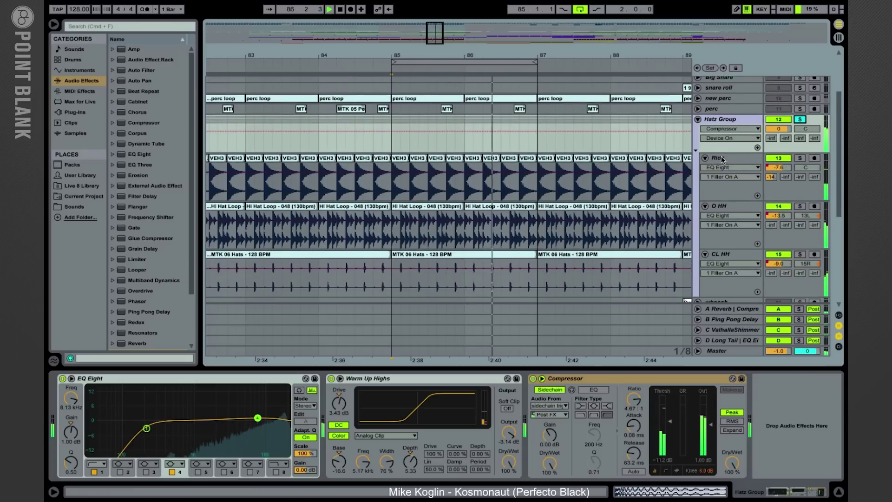
{"action": "left_click", "coordinate": [804, 160]}
{"action": "left_click", "coordinate": [800, 159]}
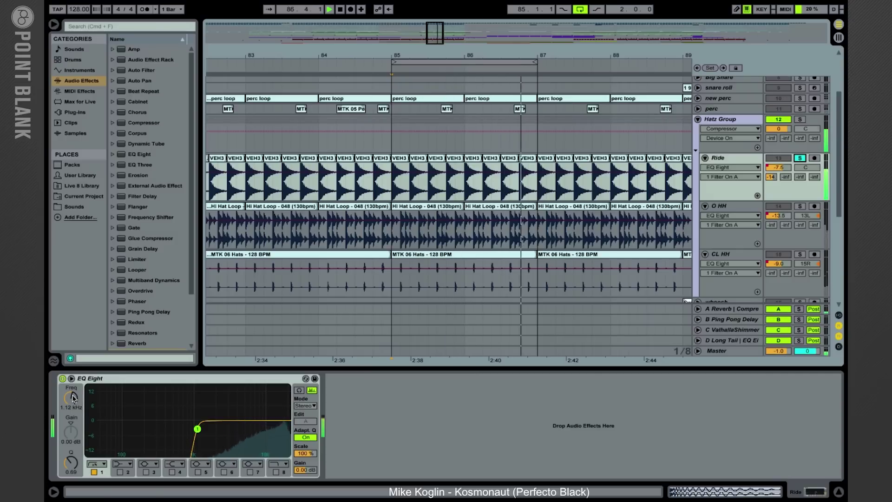
Solo the O HH and CL HH tracks together
{"action": "left_click", "coordinate": [728, 208]}
{"action": "left_click", "coordinate": [800, 207]}
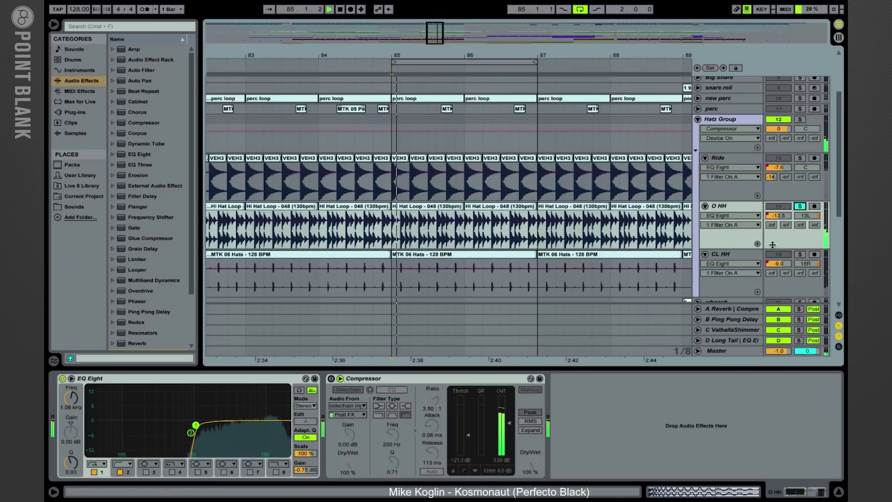
{"action": "left_click", "coordinate": [737, 255]}
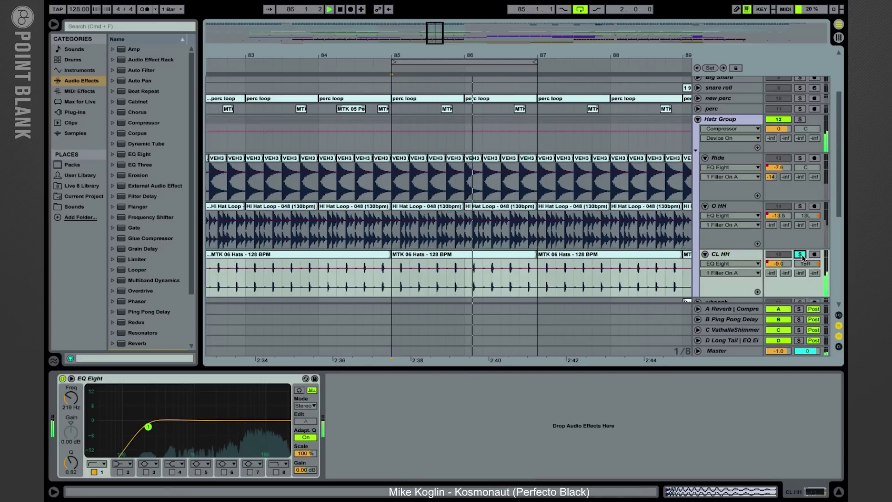
{"action": "left_click", "coordinate": [800, 254]}
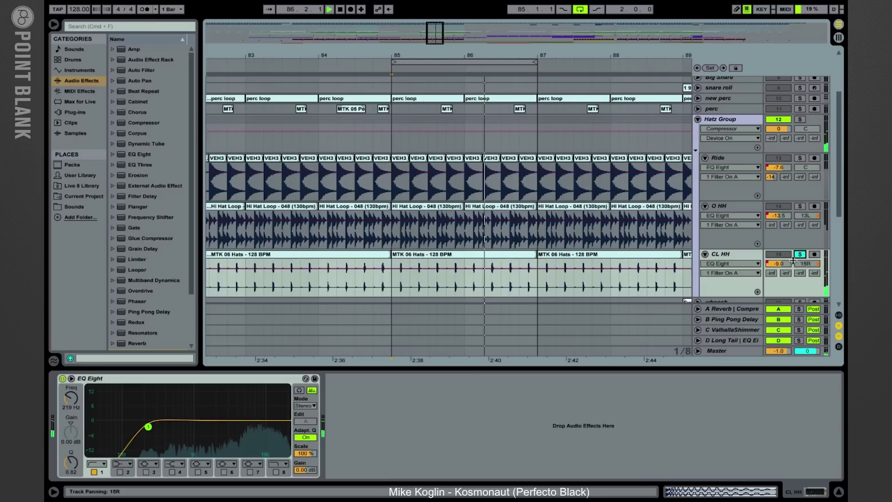
{"action": "left_click", "coordinate": [799, 207]}
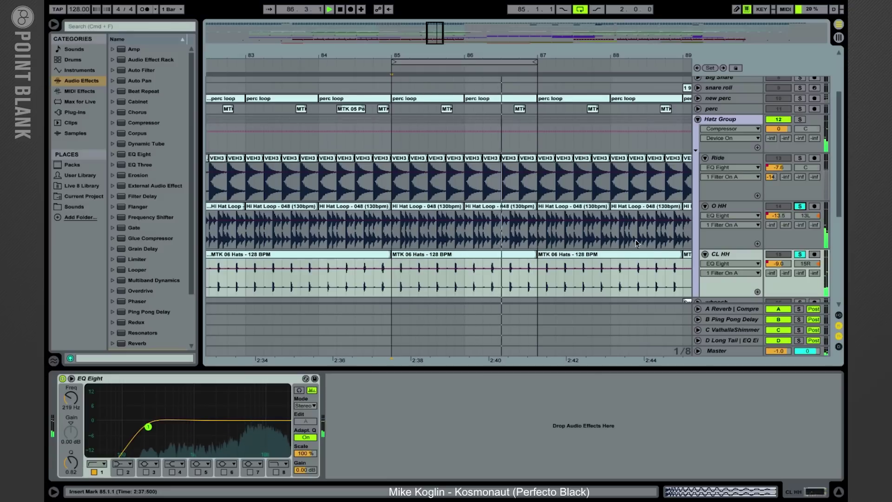
Add Ride to the solo, then A/B the CL HH EQ Eight 219 Hz high-pass band, leaving it on
{"action": "left_click", "coordinate": [800, 159]}
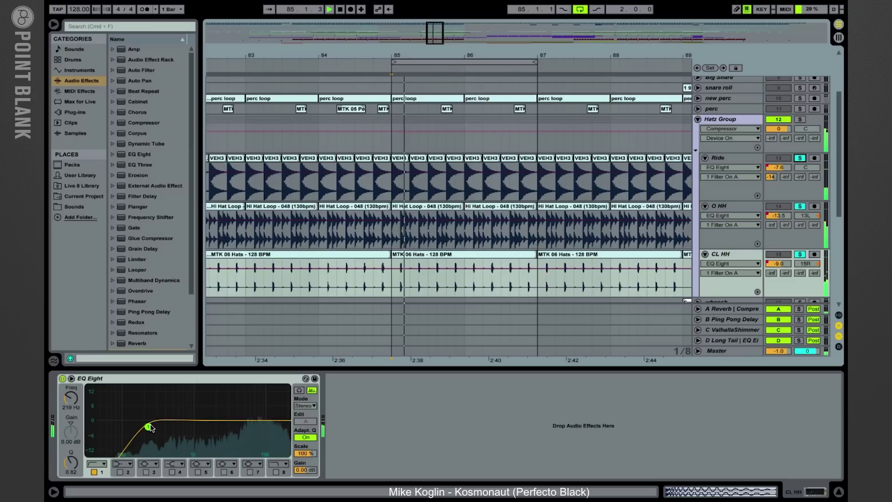
{"action": "left_click", "coordinate": [94, 472]}
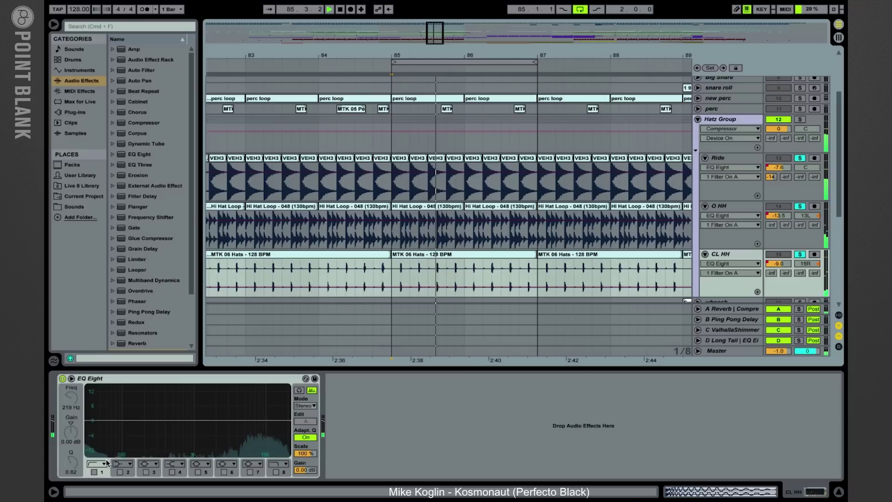
{"action": "left_click", "coordinate": [94, 471]}
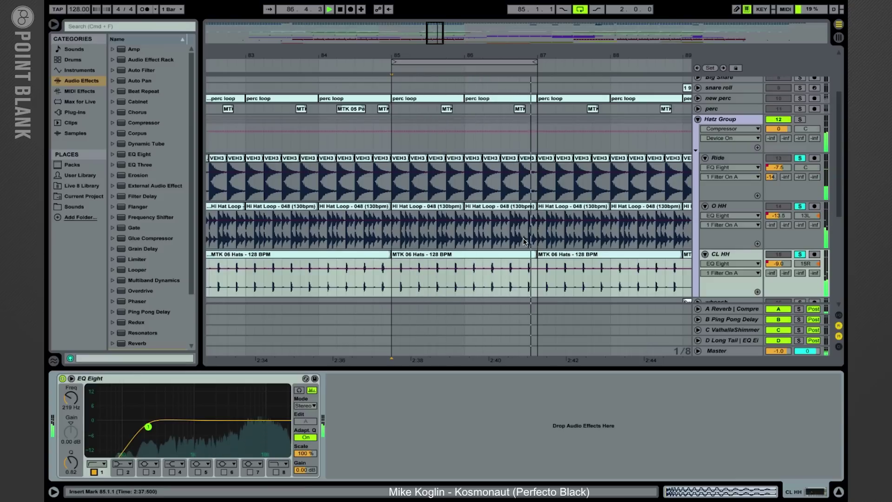
Solo Hatz Group instead of single hats; boost its EQ Eight top band +1.61 dB at 7.91 kHz
{"action": "left_click", "coordinate": [799, 158]}
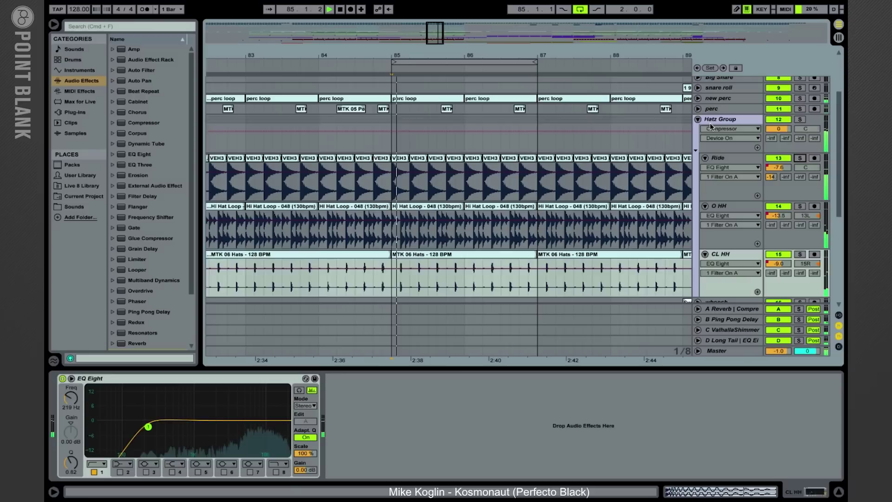
{"action": "left_click", "coordinate": [575, 120]}
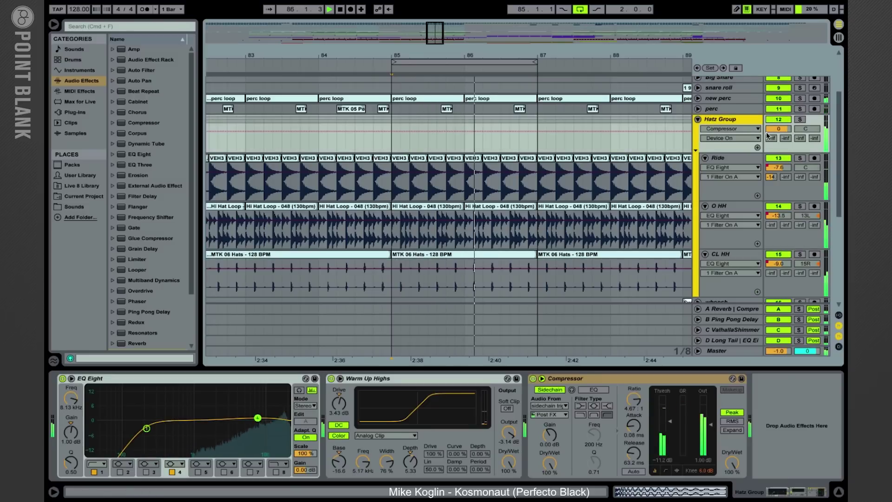
{"action": "left_click", "coordinate": [799, 119]}
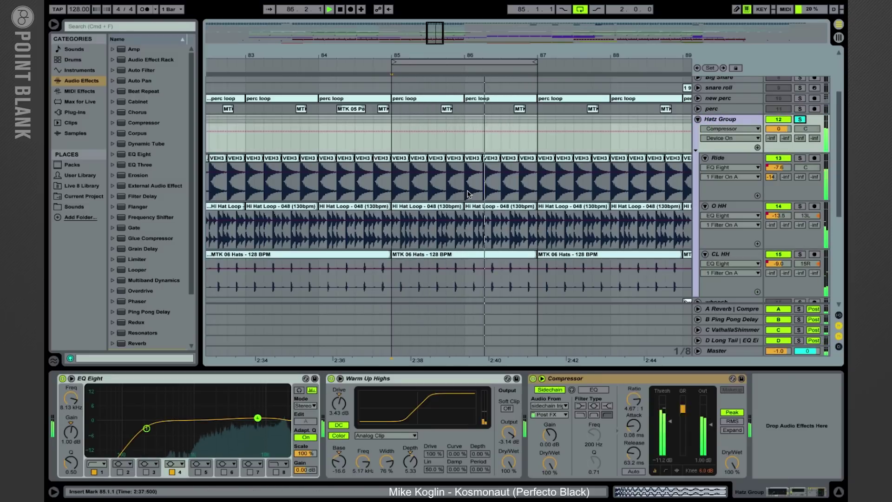
{"action": "left_click", "coordinate": [156, 380]}
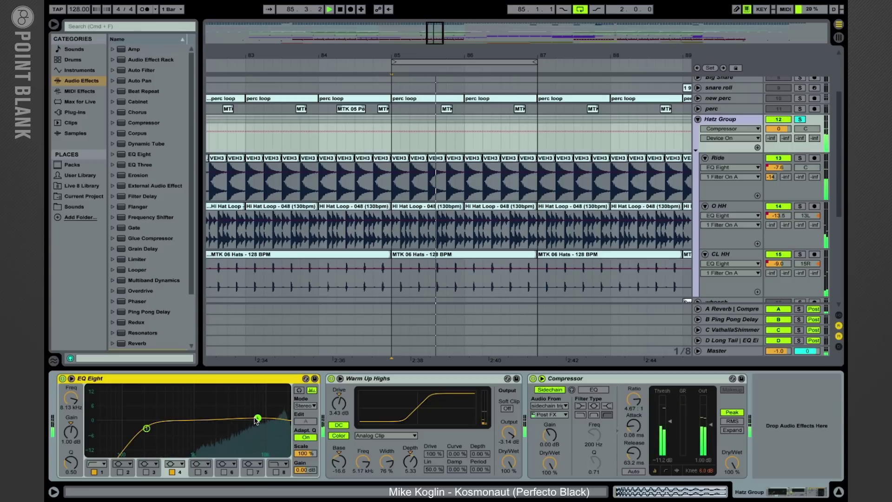
{"action": "mouse_move", "coordinate": [257, 418]}
{"action": "left_mouse_down"}
{"action": "mouse_move", "coordinate": [257, 406]}
{"action": "mouse_move", "coordinate": [257, 417]}
{"action": "left_mouse_up"}
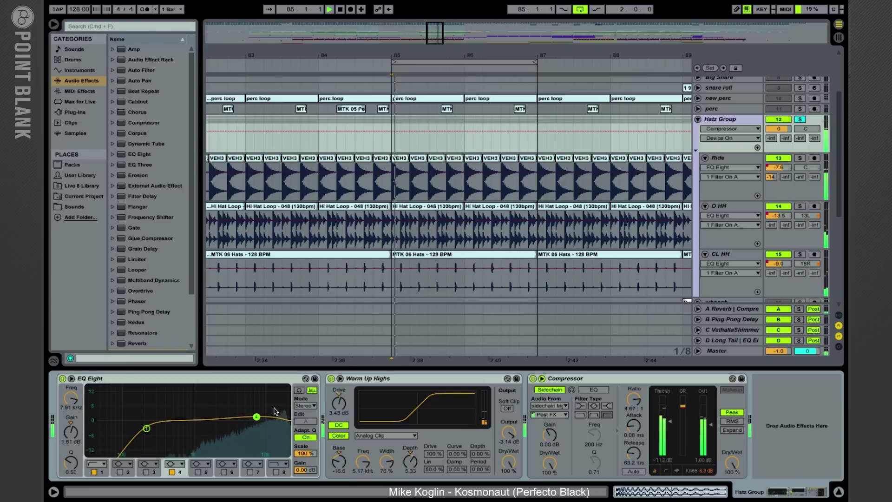
A/B the group's Warm Up Highs saturator twice, leaving it switched on
{"action": "left_click", "coordinate": [403, 379]}
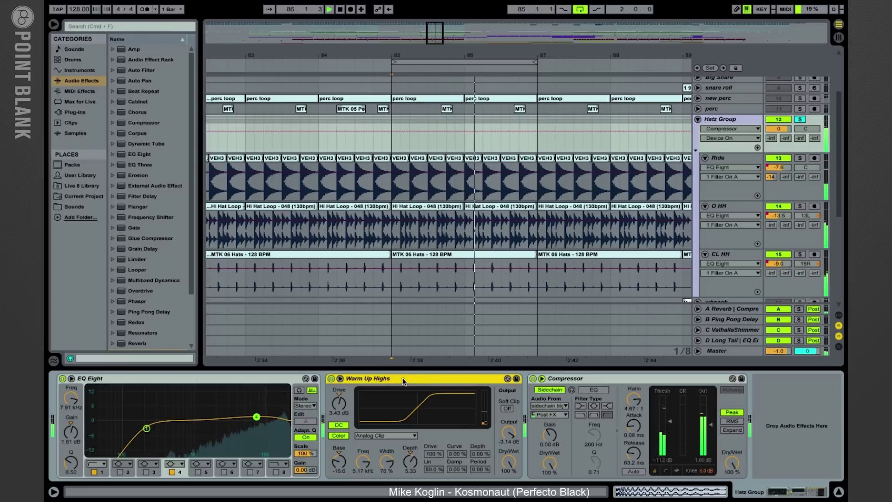
{"action": "key", "text": "Down"}
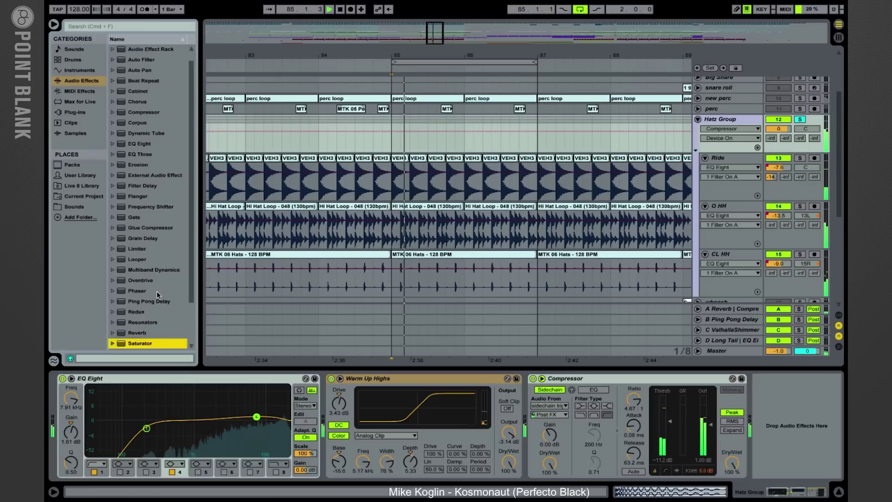
{"action": "scroll", "coordinate": [157, 291], "scroll_direction": "down", "scroll_amount": 3}
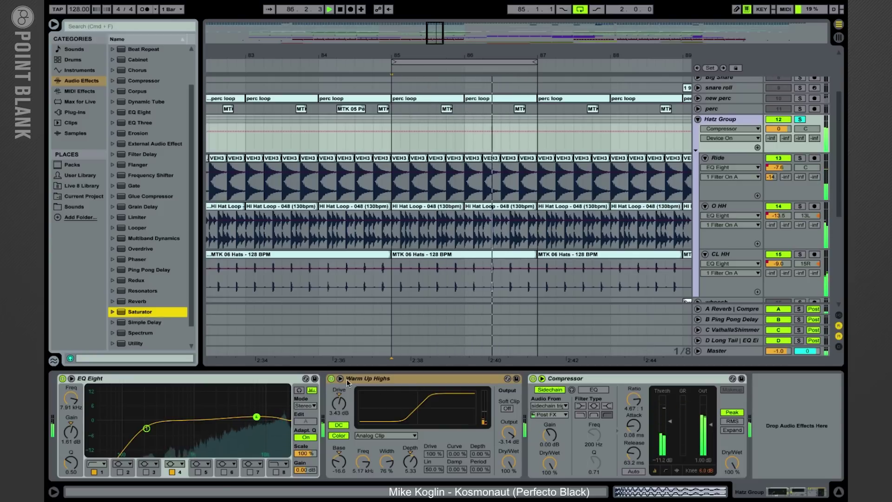
{"action": "left_click", "coordinate": [331, 378]}
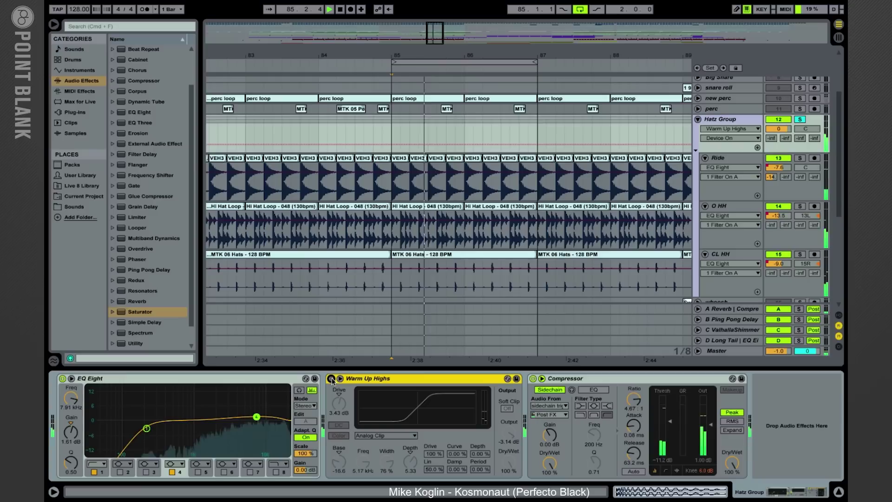
{"action": "left_click", "coordinate": [332, 378]}
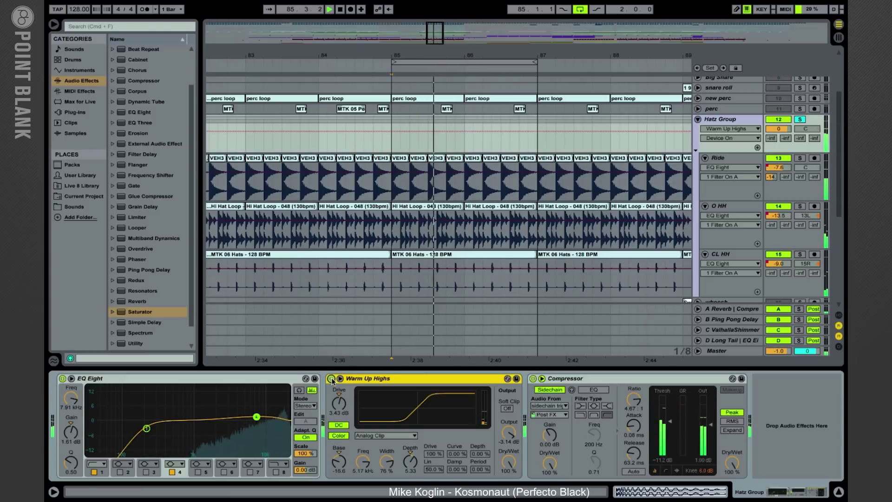
{"action": "left_click", "coordinate": [331, 379]}
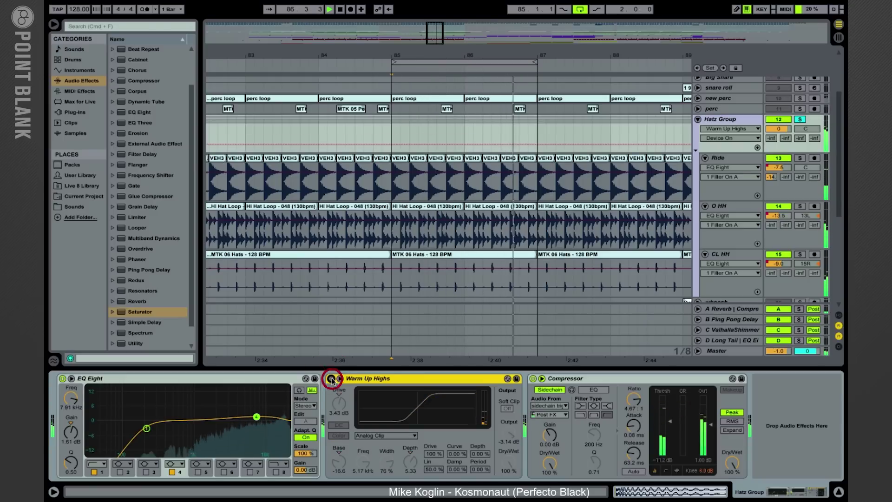
{"action": "left_click", "coordinate": [331, 378]}
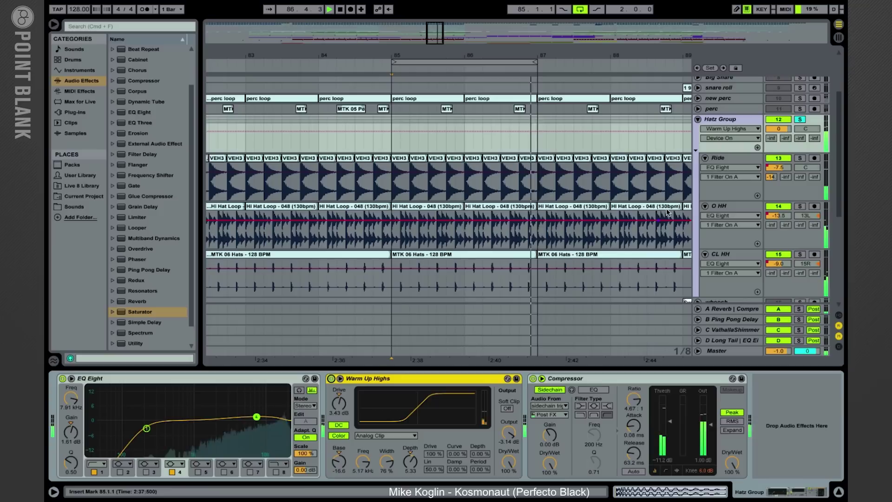
A/B the group's sidechain Compressor, then unsolo and fold the Hatz Group
{"action": "left_click", "coordinate": [615, 382]}
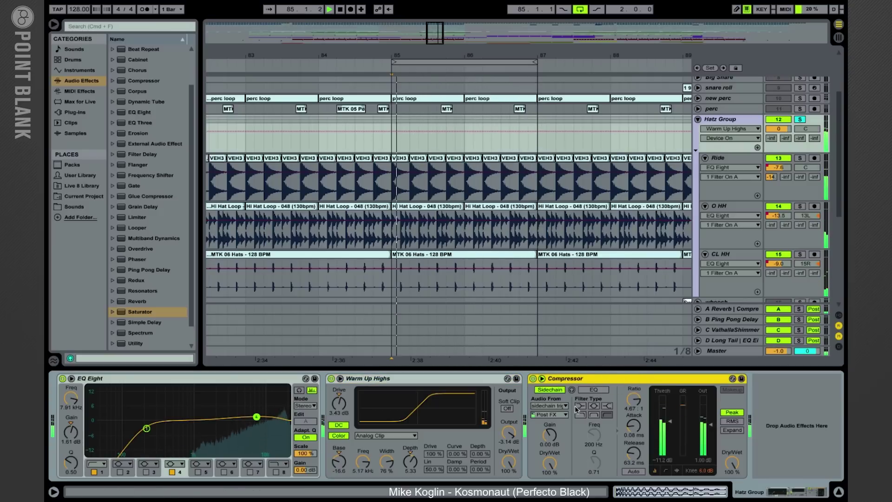
{"action": "left_click", "coordinate": [533, 379]}
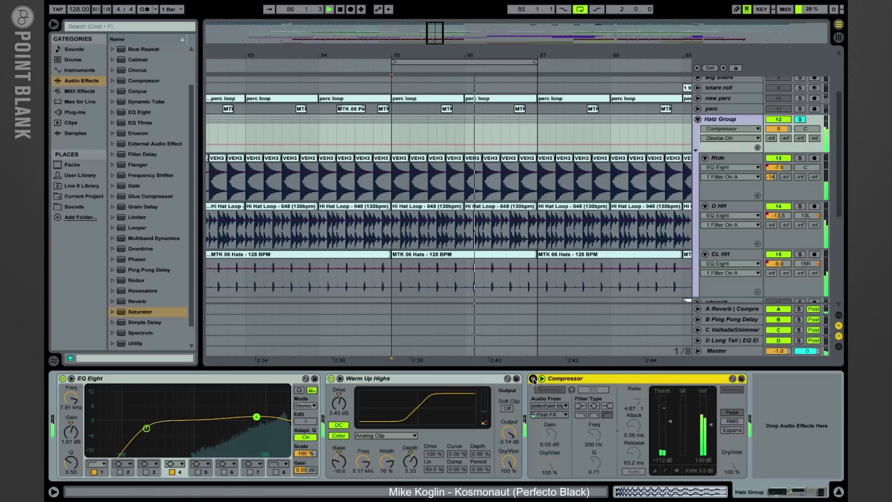
{"action": "left_click", "coordinate": [533, 379]}
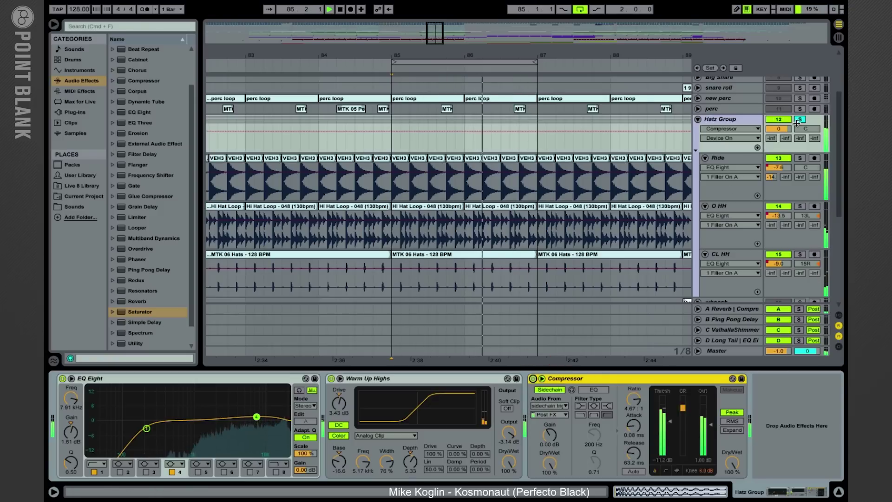
{"action": "left_click", "coordinate": [801, 119]}
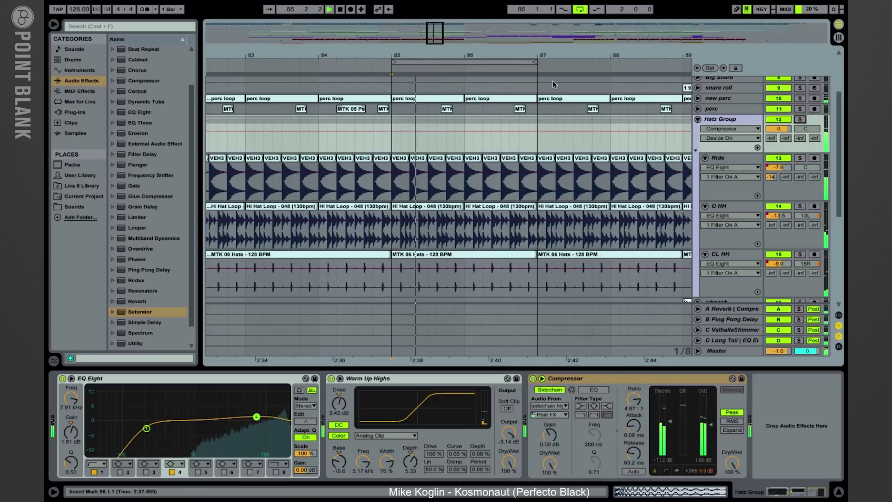
{"action": "left_click", "coordinate": [698, 119]}
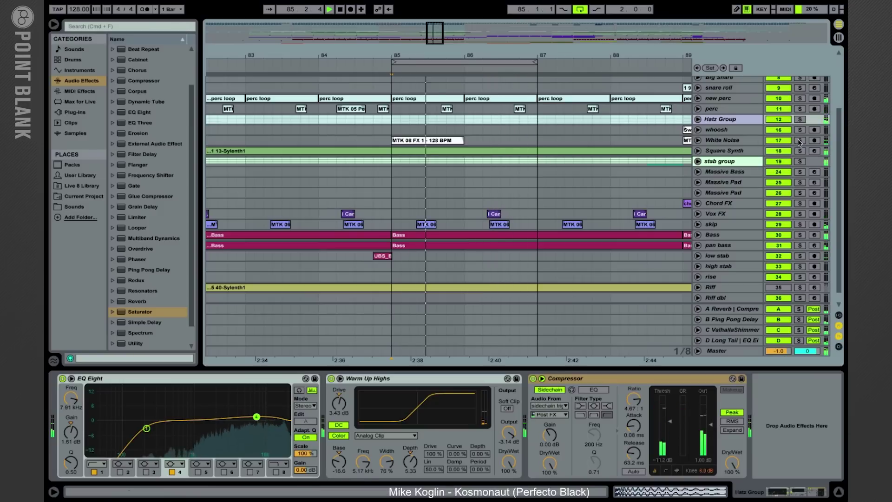
Select the MTK 08 FX clip, then solo and unfold the White Noise track
{"action": "left_click", "coordinate": [422, 141]}
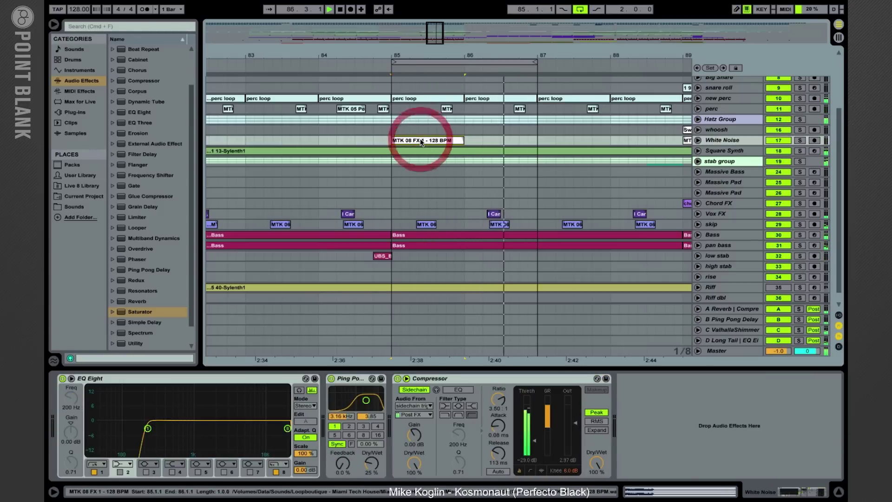
{"action": "left_click", "coordinate": [799, 140]}
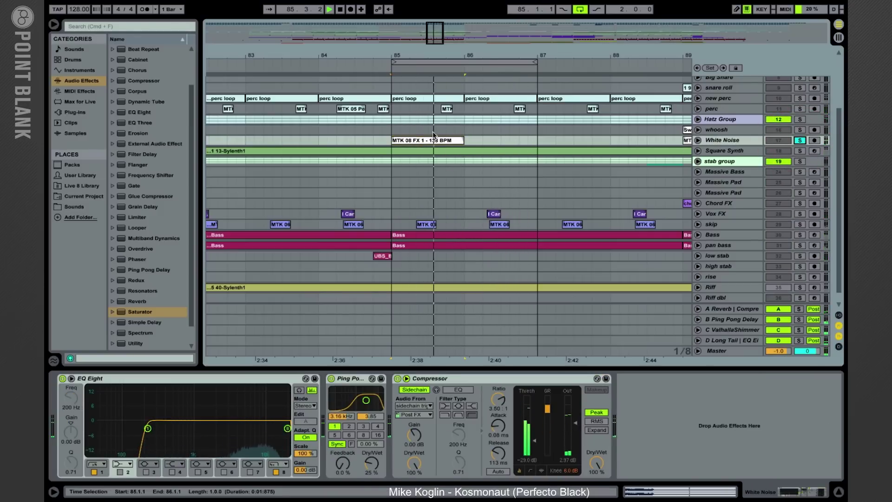
{"action": "left_click", "coordinate": [698, 140]}
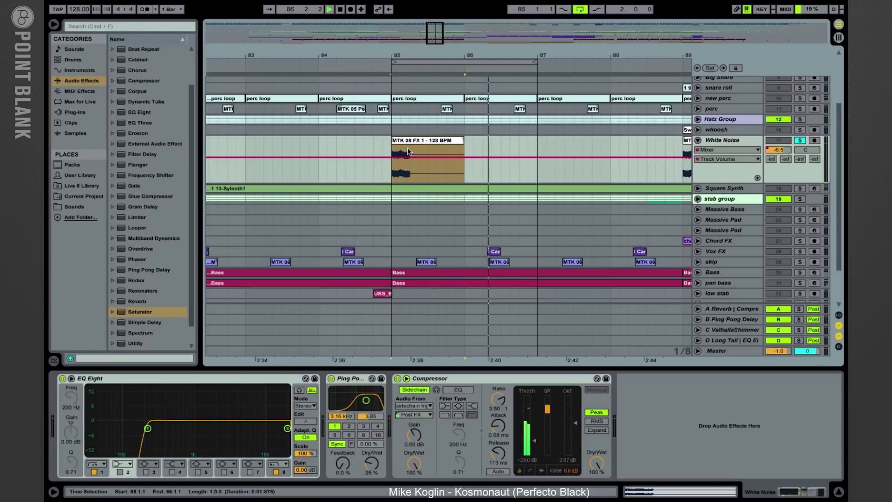
A/B White Noise's Ping Pong Delay, leaving it on, and select its Compressor
{"action": "left_click", "coordinate": [332, 378]}
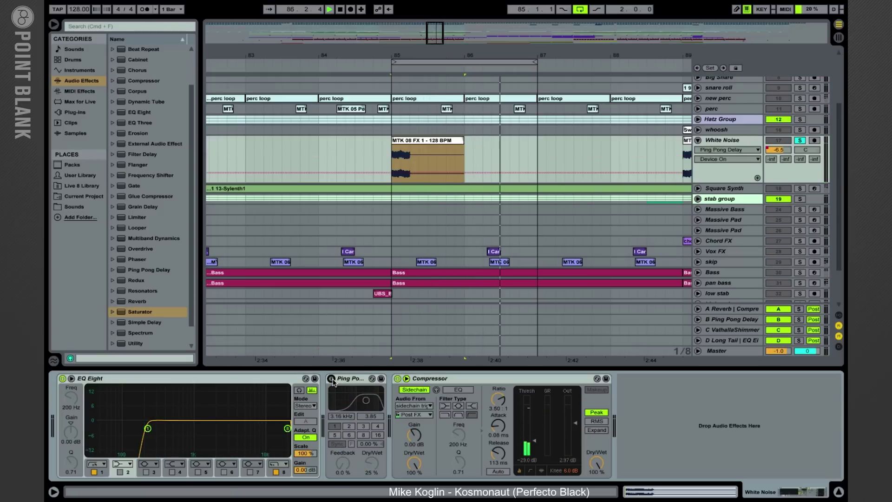
{"action": "left_click", "coordinate": [331, 378]}
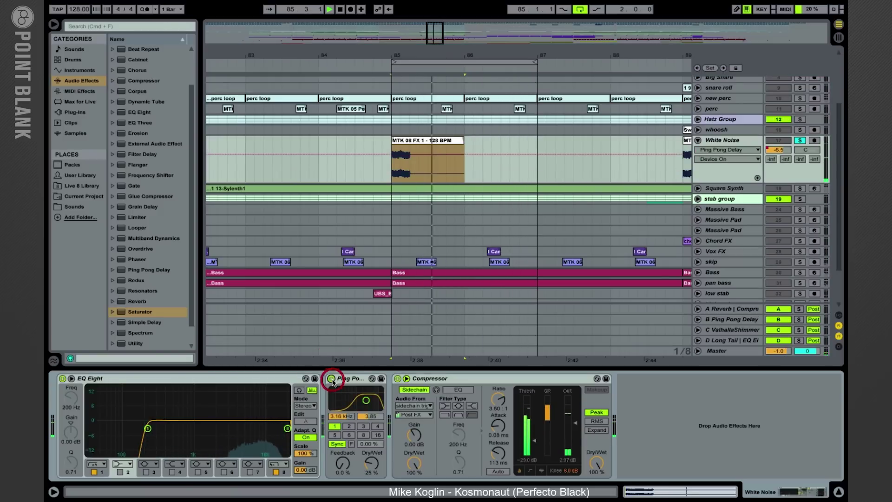
{"action": "left_click", "coordinate": [472, 382]}
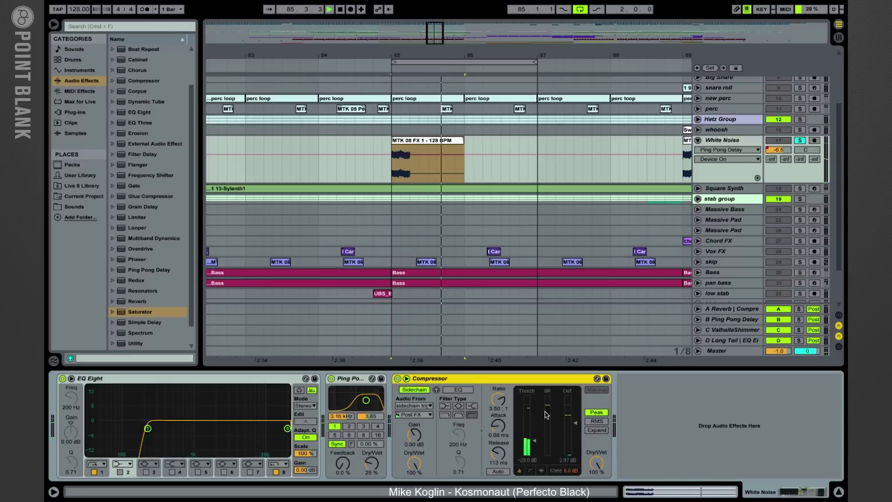
Unsolo White Noise, zoom out around bar 87, and fold the track back up
{"action": "left_click", "coordinate": [801, 140]}
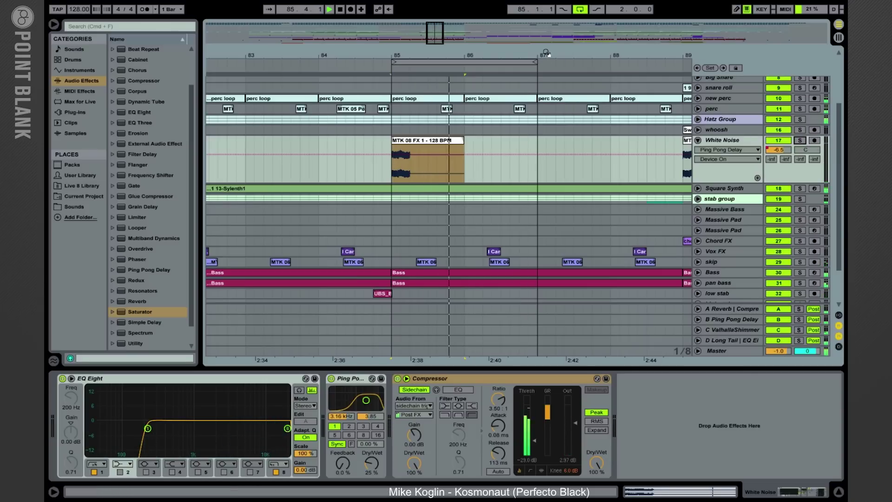
{"action": "left_click_drag", "start_coordinate": [546, 52], "coordinate": [546, 47]}
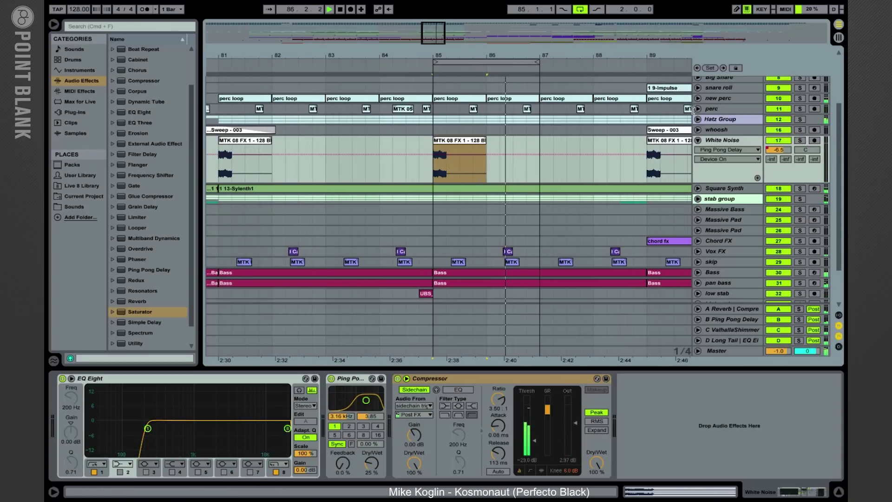
{"action": "left_click", "coordinate": [698, 140]}
{"action": "scroll", "coordinate": [625, 166], "scroll_direction": "up", "scroll_amount": 5}
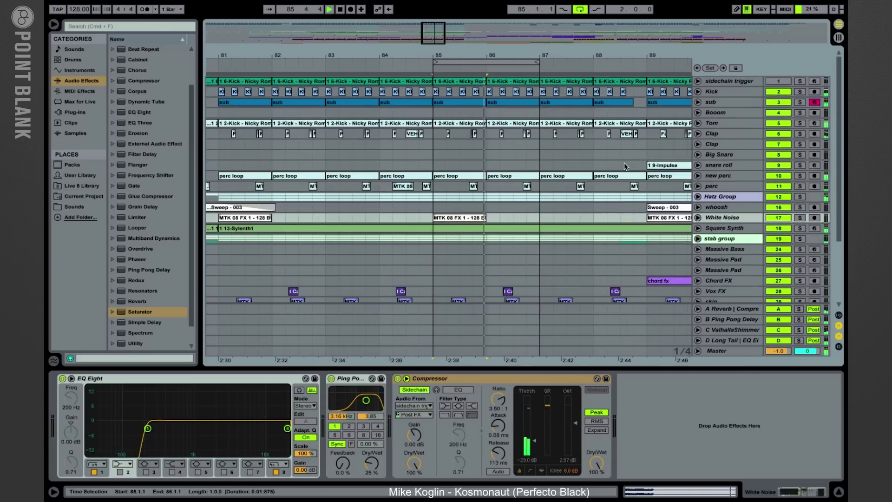